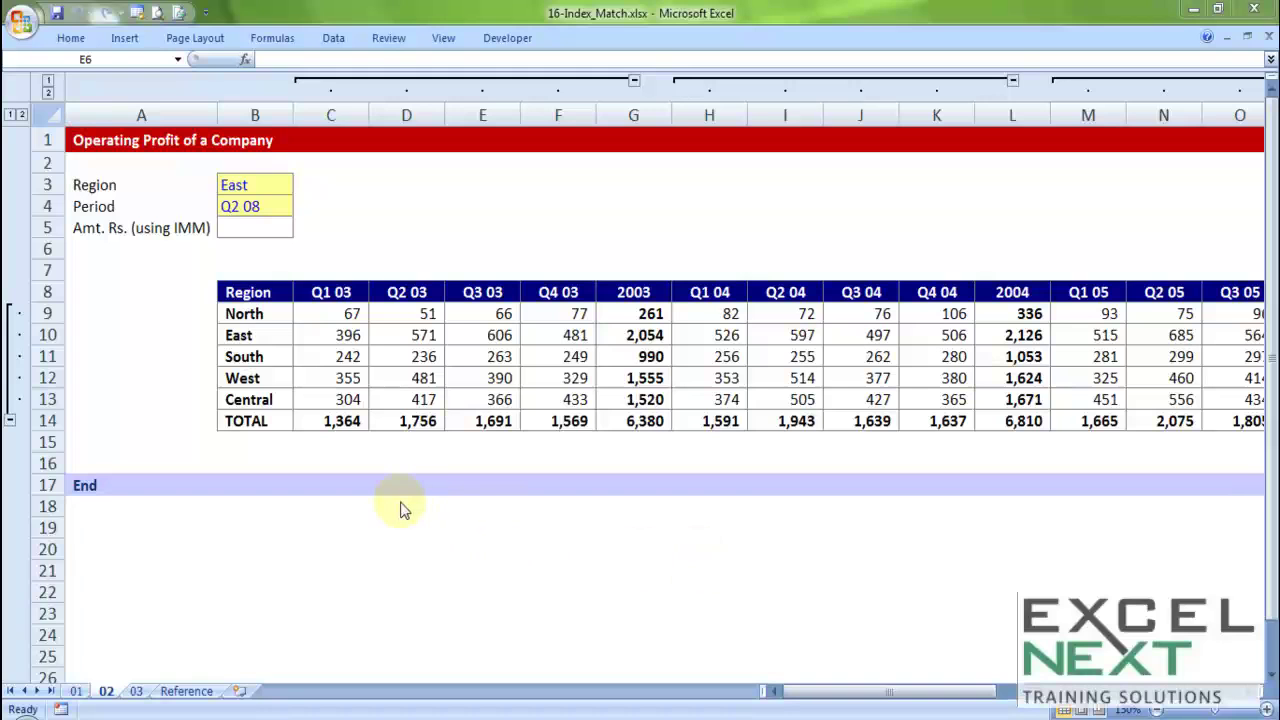
# Step: Examine the profit table's region column, quarterly figures and yearly columns through 2008
pyautogui.moveTo(249, 292); pyautogui.dragTo(249, 408)
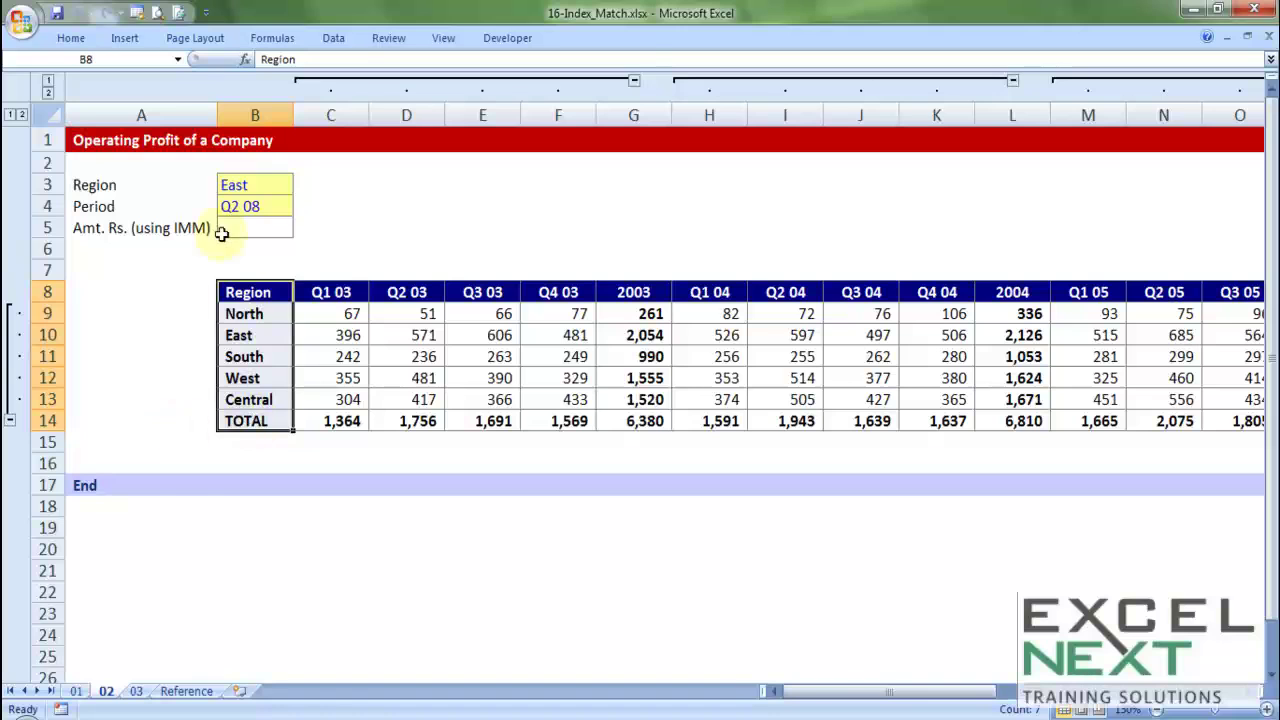
pyautogui.moveTo(337, 298); pyautogui.dragTo(542, 416)
pyautogui.moveTo(628, 292); pyautogui.dragTo(625, 413)
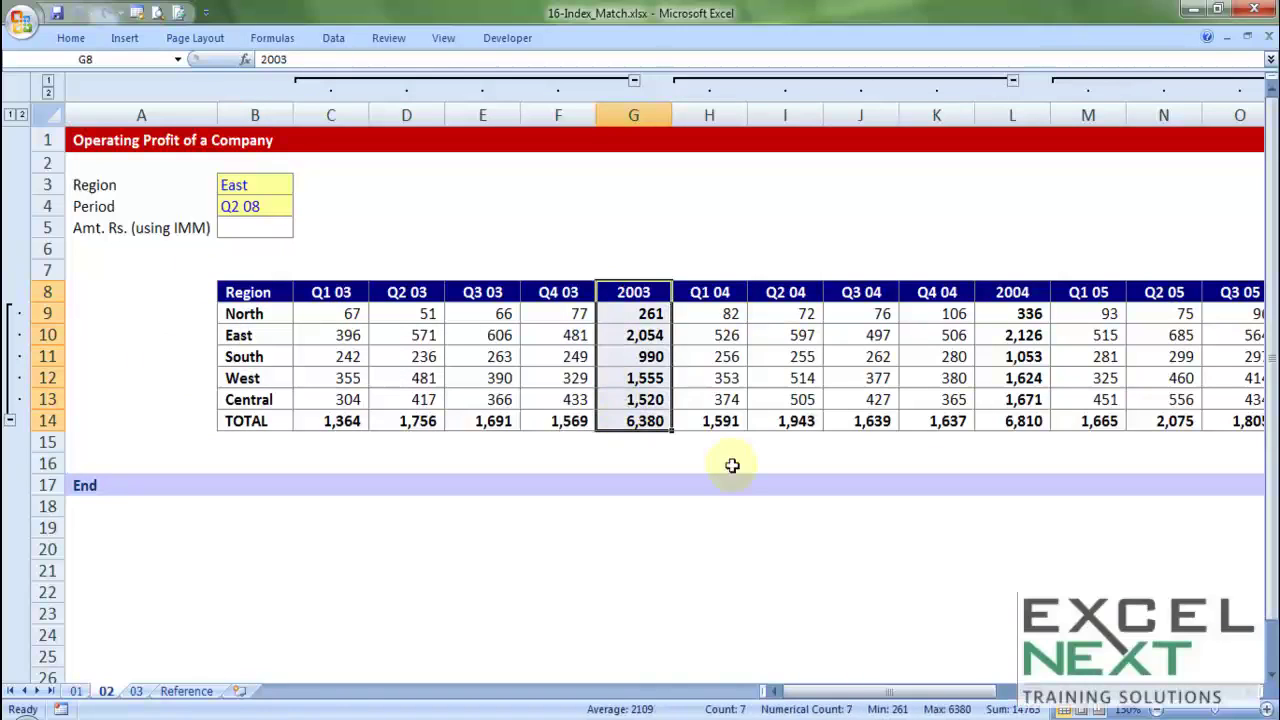
pyautogui.moveTo(817, 690); pyautogui.dragTo(835, 691)
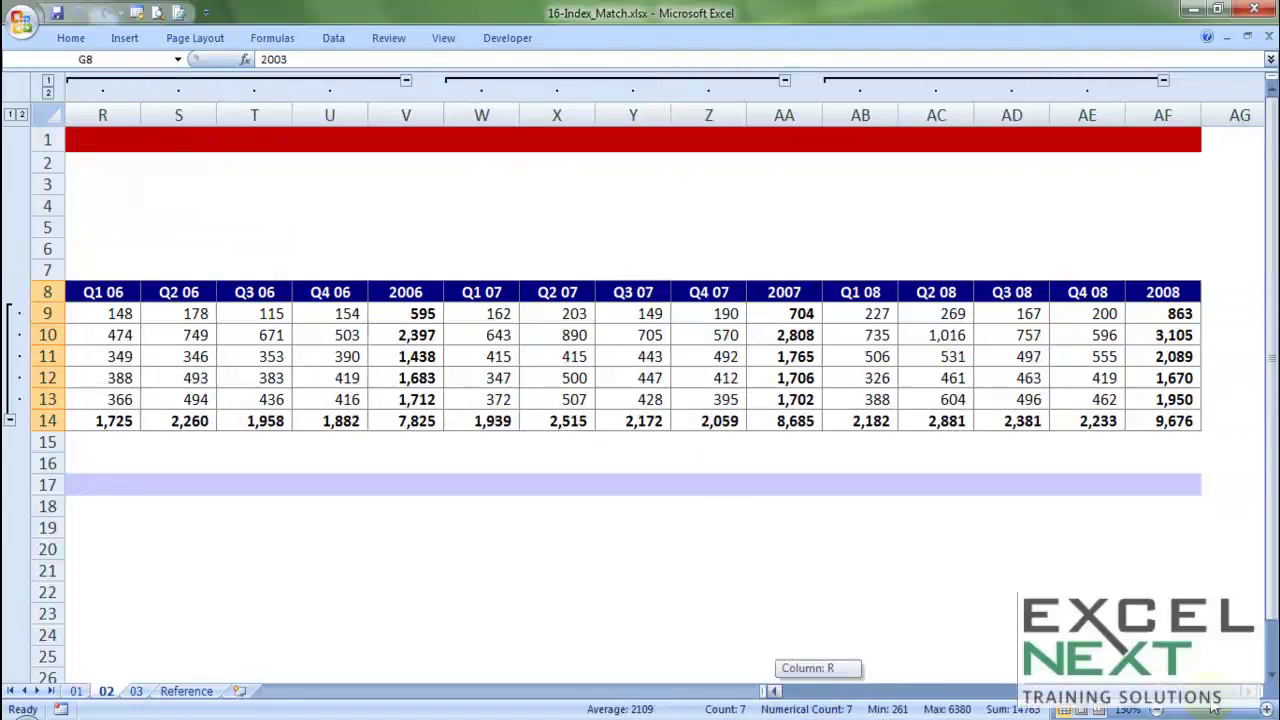
pyautogui.moveTo(1213, 706); pyautogui.dragTo(695, 686)
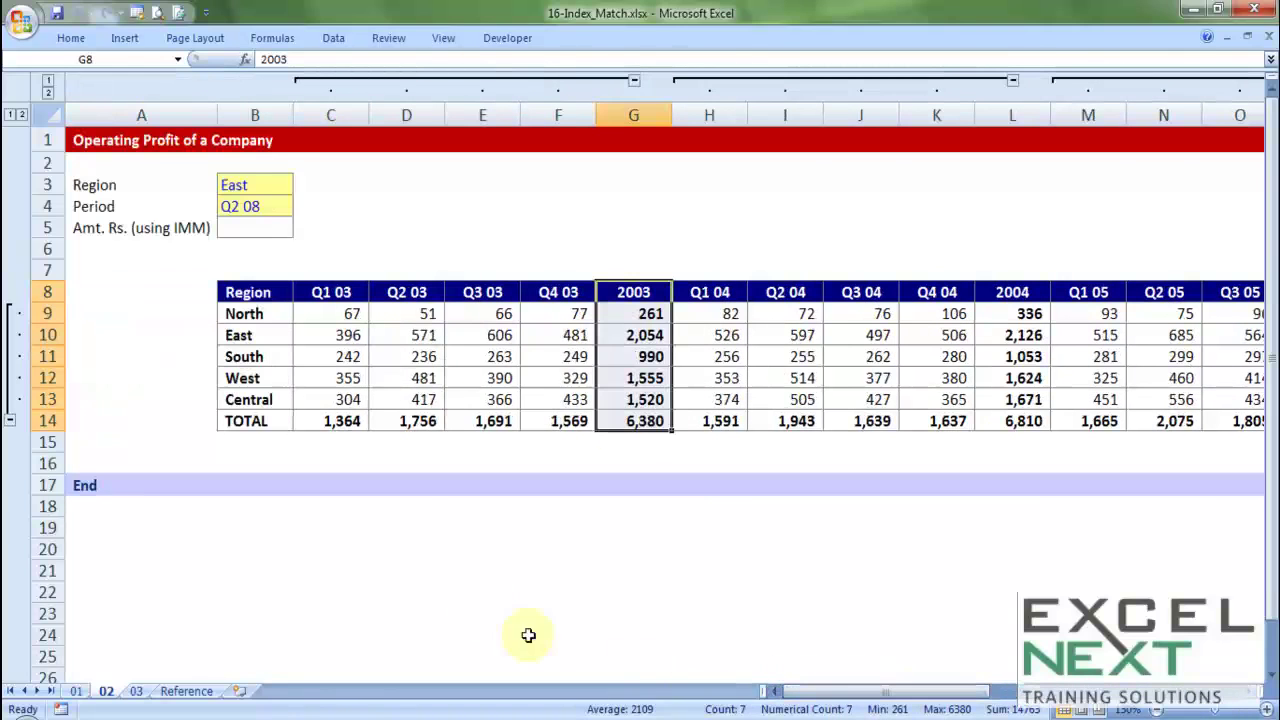
# Step: Choose East as the region in B3 and Q4 07 as the period in B4
pyautogui.click(257, 185)
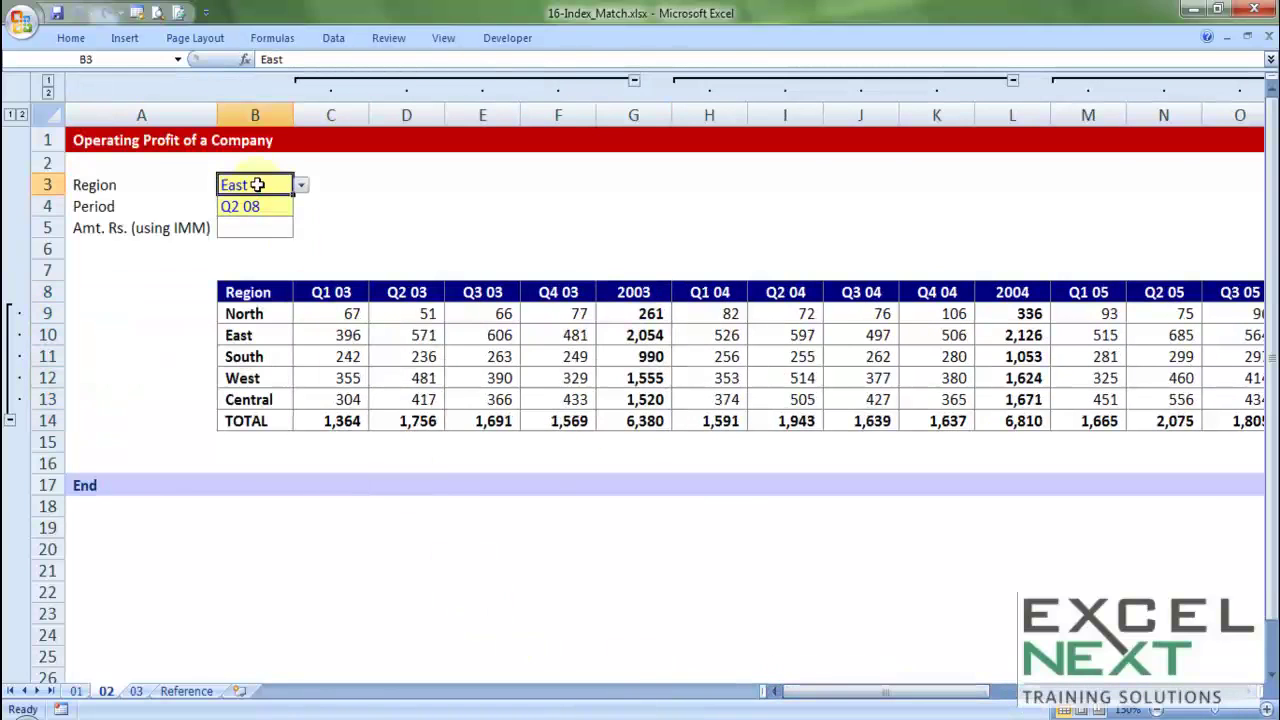
pyautogui.click(301, 186)
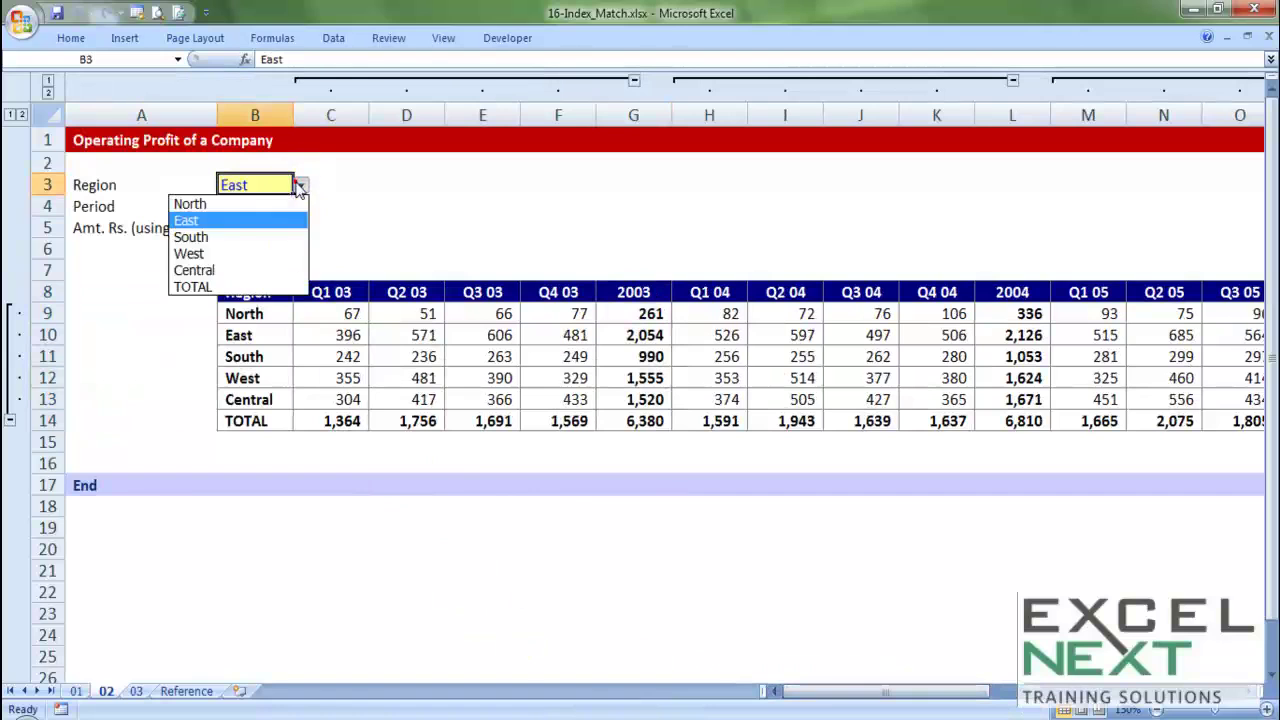
pyautogui.click(206, 221)
pyautogui.click(248, 207)
pyautogui.click(301, 207)
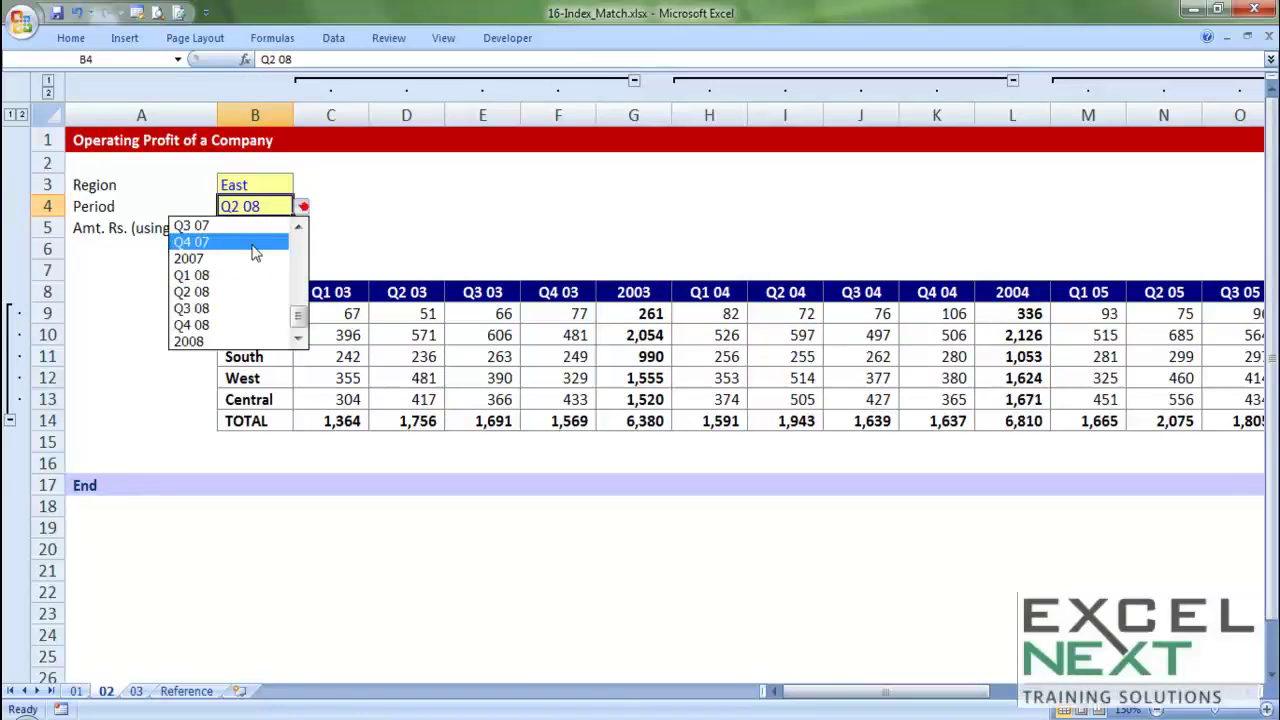
pyautogui.click(211, 245)
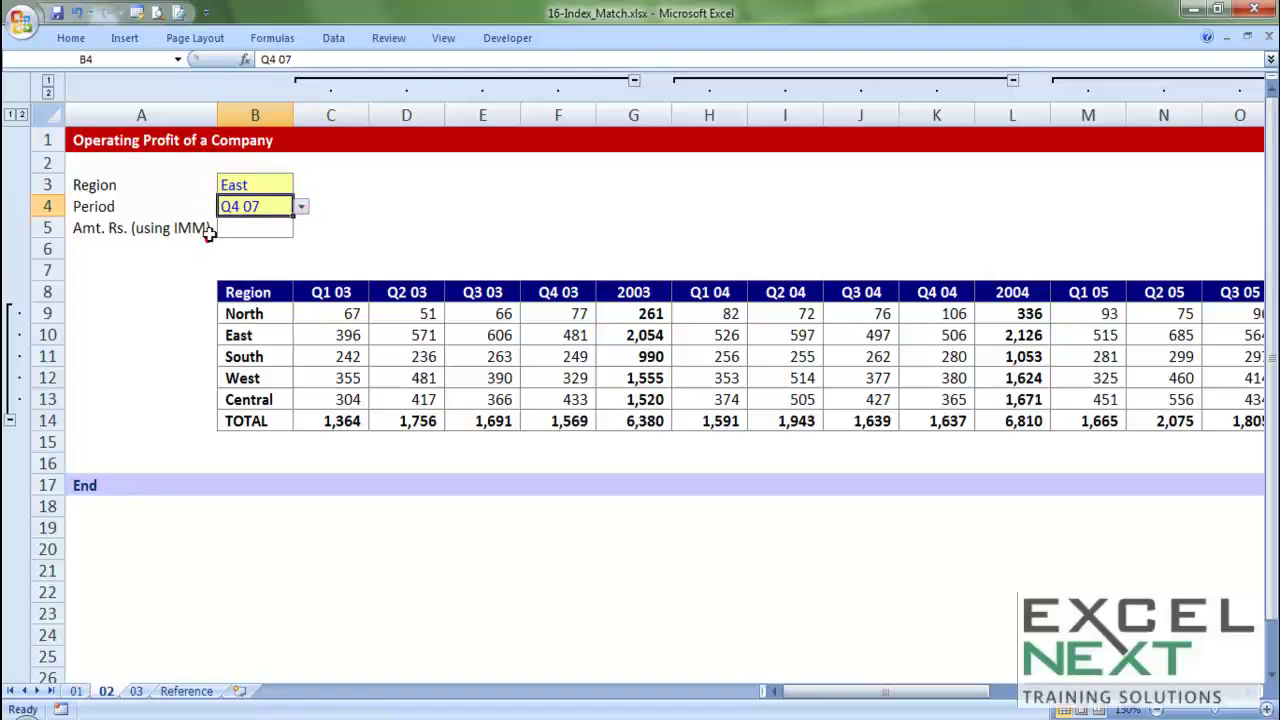
# Step: Trace the East row across the profit table to its Q4 07 figure
pyautogui.click(269, 228)
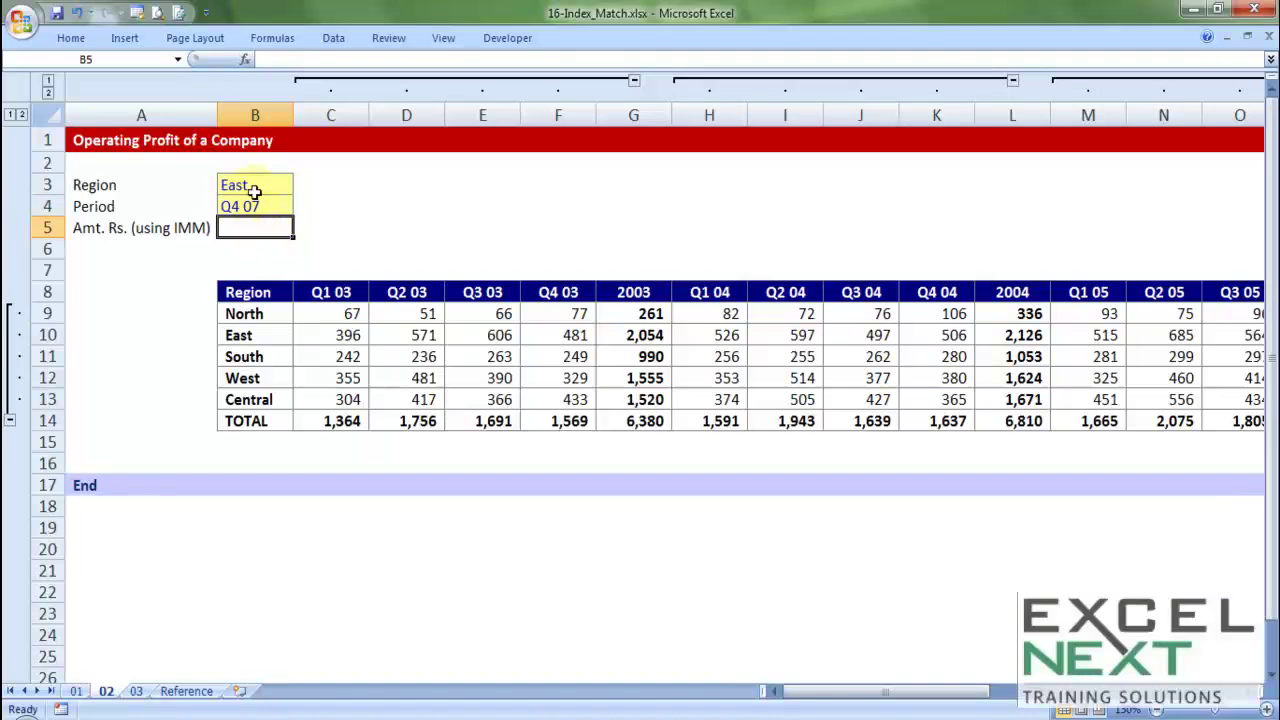
pyautogui.click(254, 190)
pyautogui.click(260, 228)
pyautogui.moveTo(248, 292); pyautogui.dragTo(1054, 421)
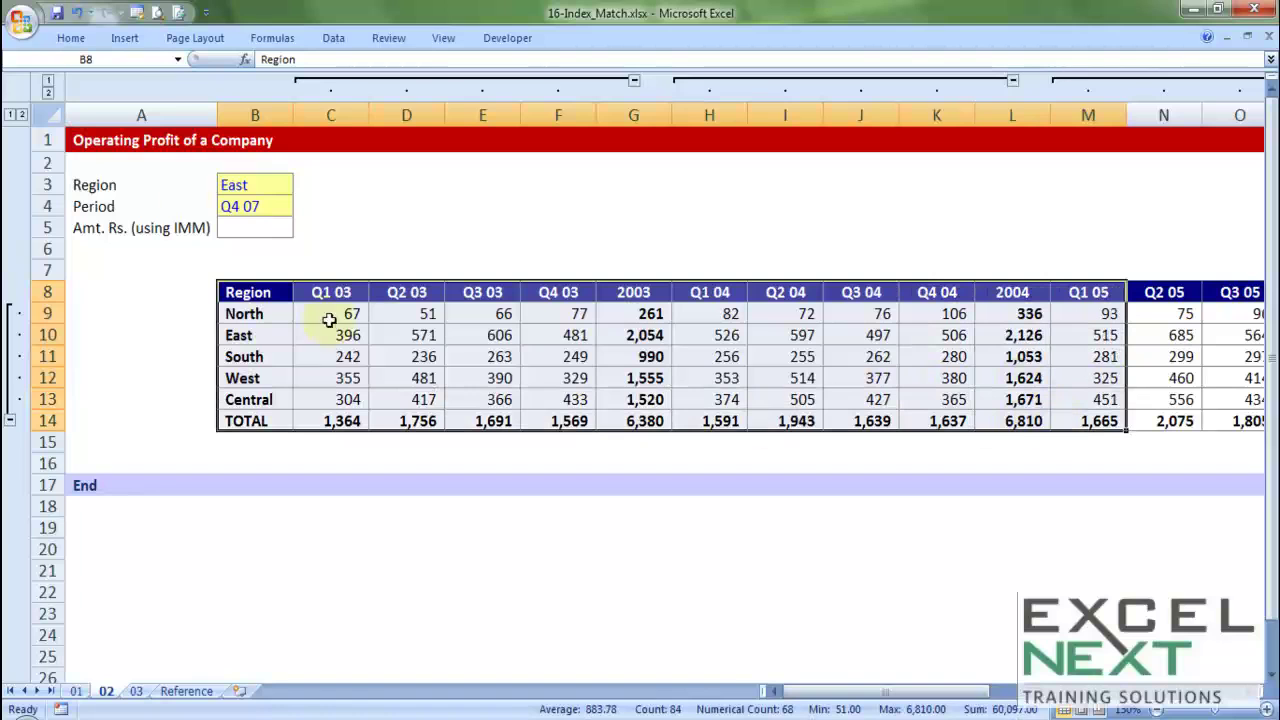
pyautogui.click(257, 332)
pyautogui.press('Right')
pyautogui.press('Right')
pyautogui.press('Right')
pyautogui.press('Right')
pyautogui.press('Right')
pyautogui.press('Right')
pyautogui.press('Right')
pyautogui.press('Right')
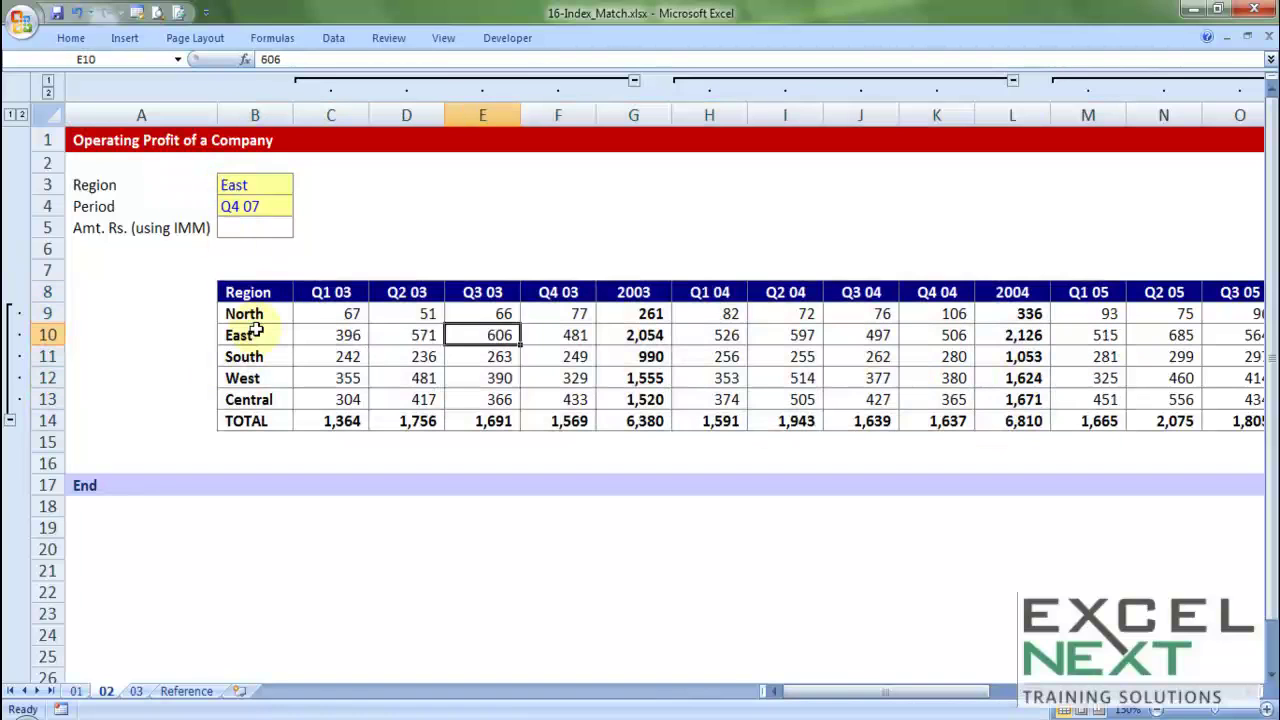
pyautogui.press('Right')
pyautogui.press('Right')
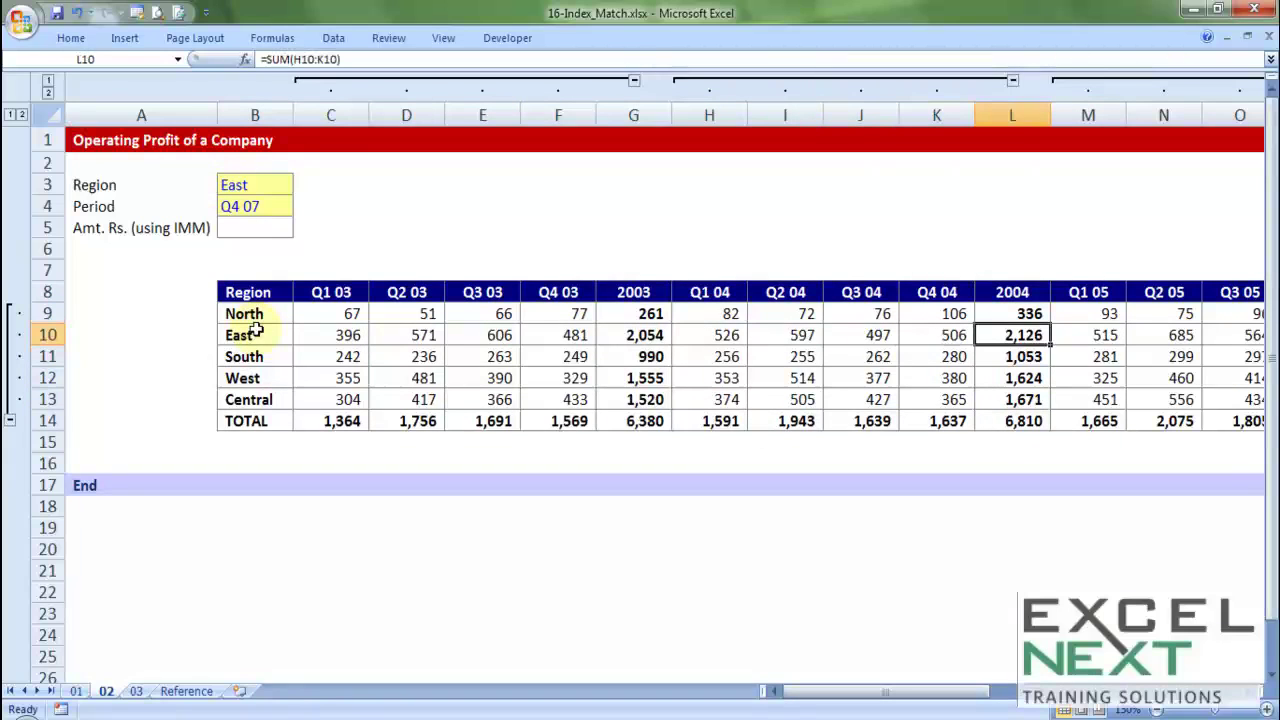
pyautogui.press('Right')
pyautogui.press('Right')
pyautogui.press('Right')
pyautogui.press('Right')
pyautogui.press('Right')
pyautogui.press('Right')
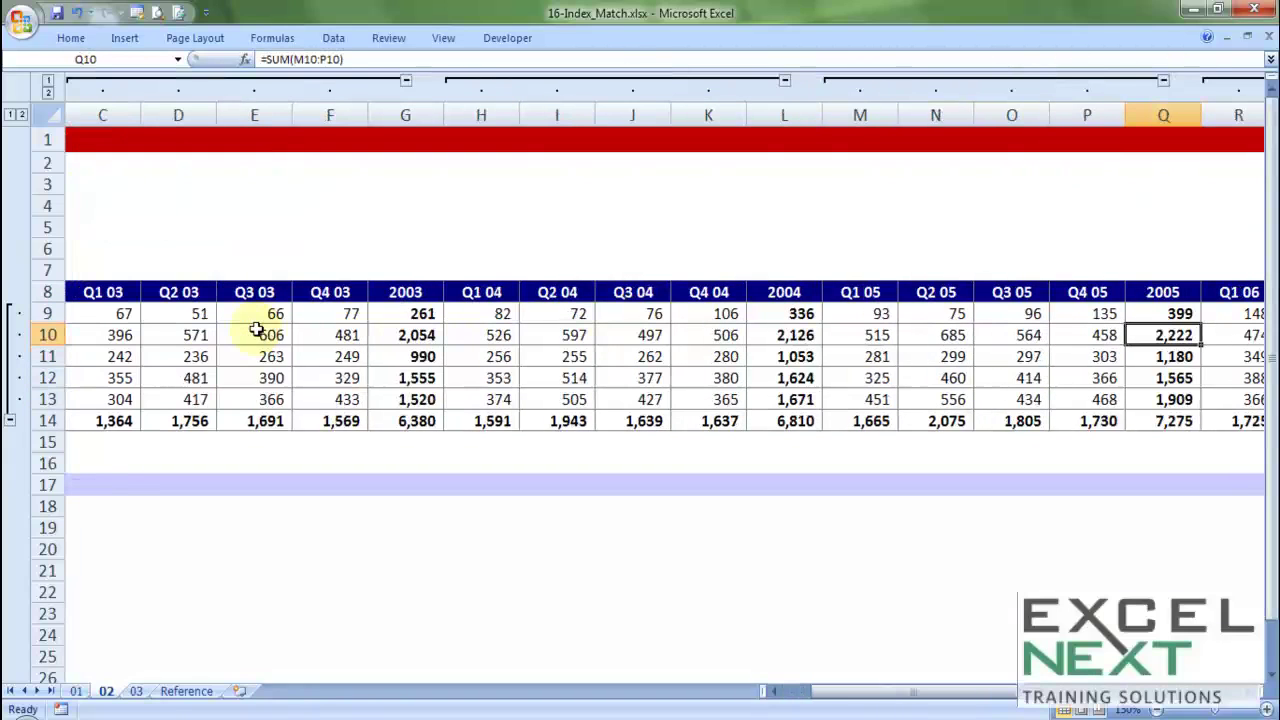
pyautogui.press('Right')
pyautogui.press('Right')
pyautogui.press('Right')
pyautogui.press('Right')
pyautogui.press('Right')
pyautogui.press('Right')
pyautogui.press('Right')
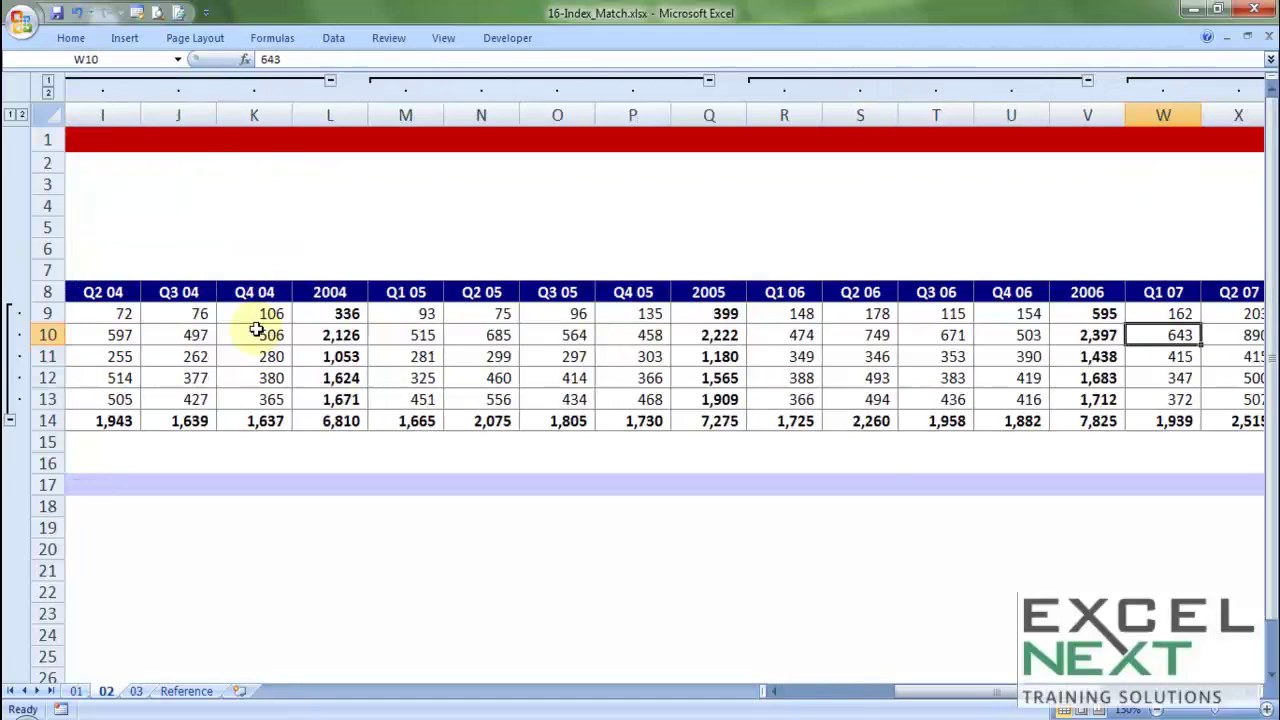
pyautogui.press('Right')
pyautogui.press('Right')
pyautogui.press('Left')
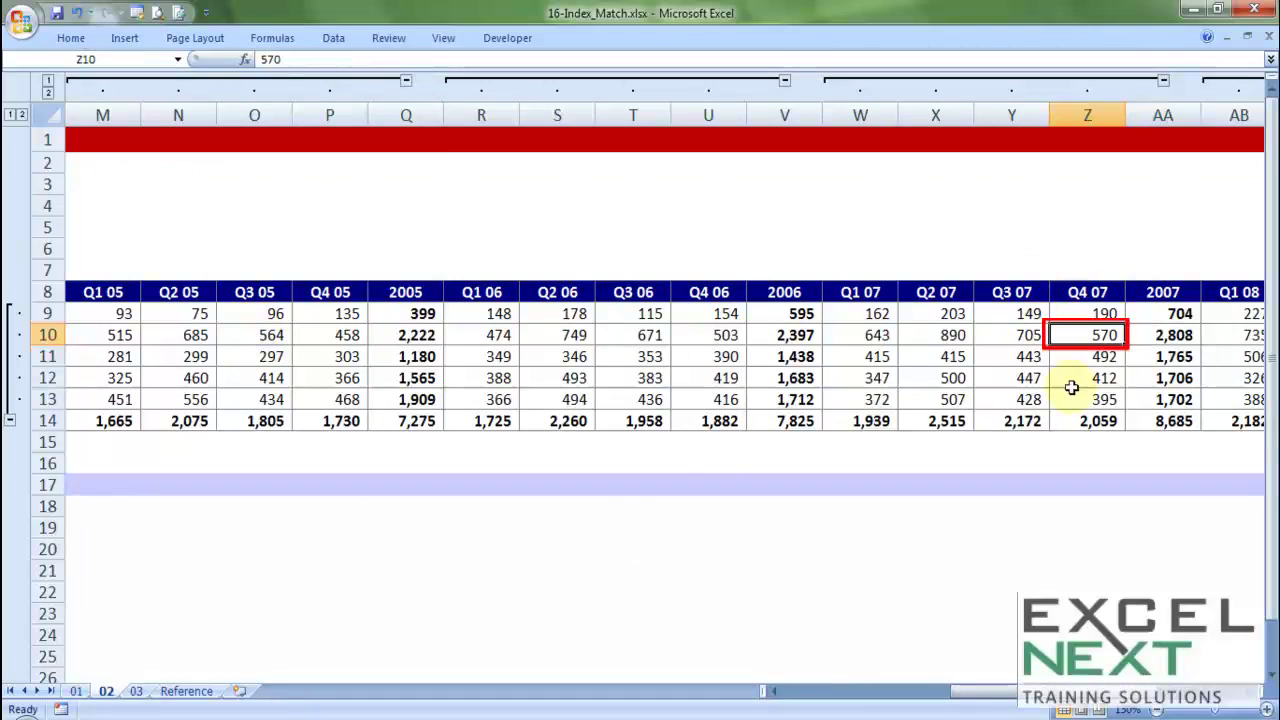
pyautogui.moveTo(1040, 692); pyautogui.dragTo(790, 682)
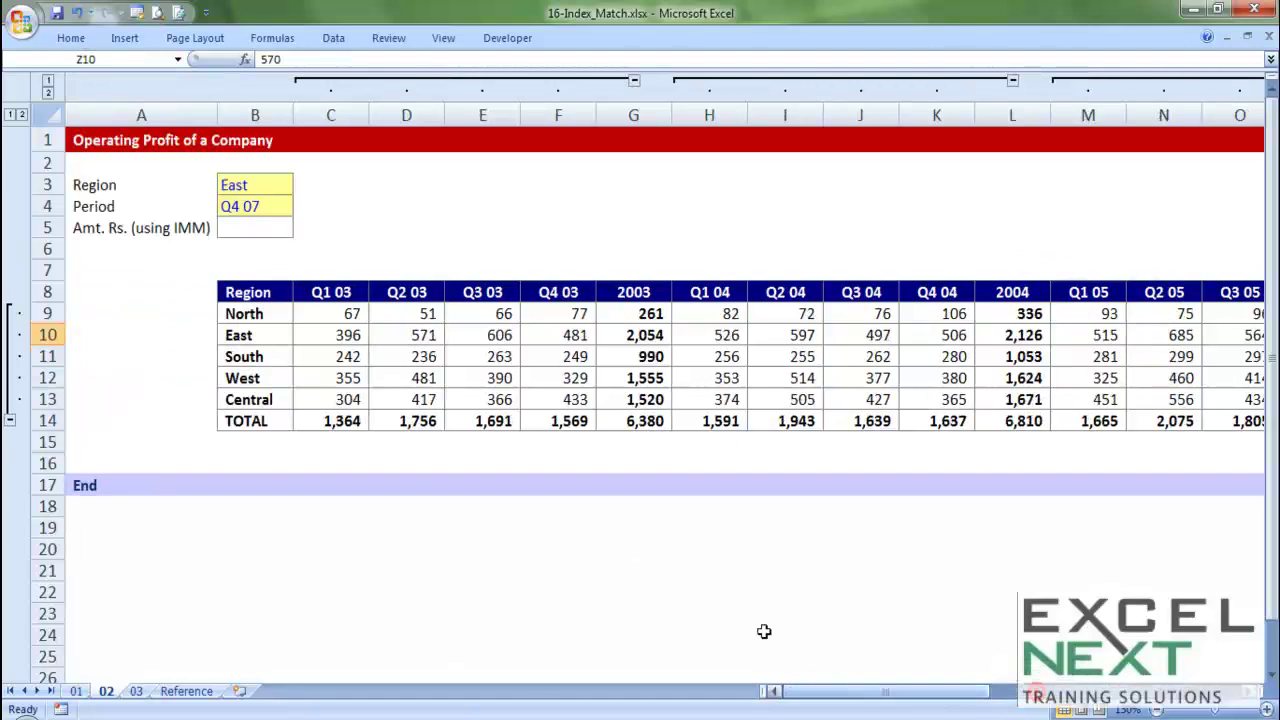
# Step: Begin an INDEX formula in B5 with the whole table, $B$8:$AF$14, as its absolute array argument
pyautogui.click(253, 227)
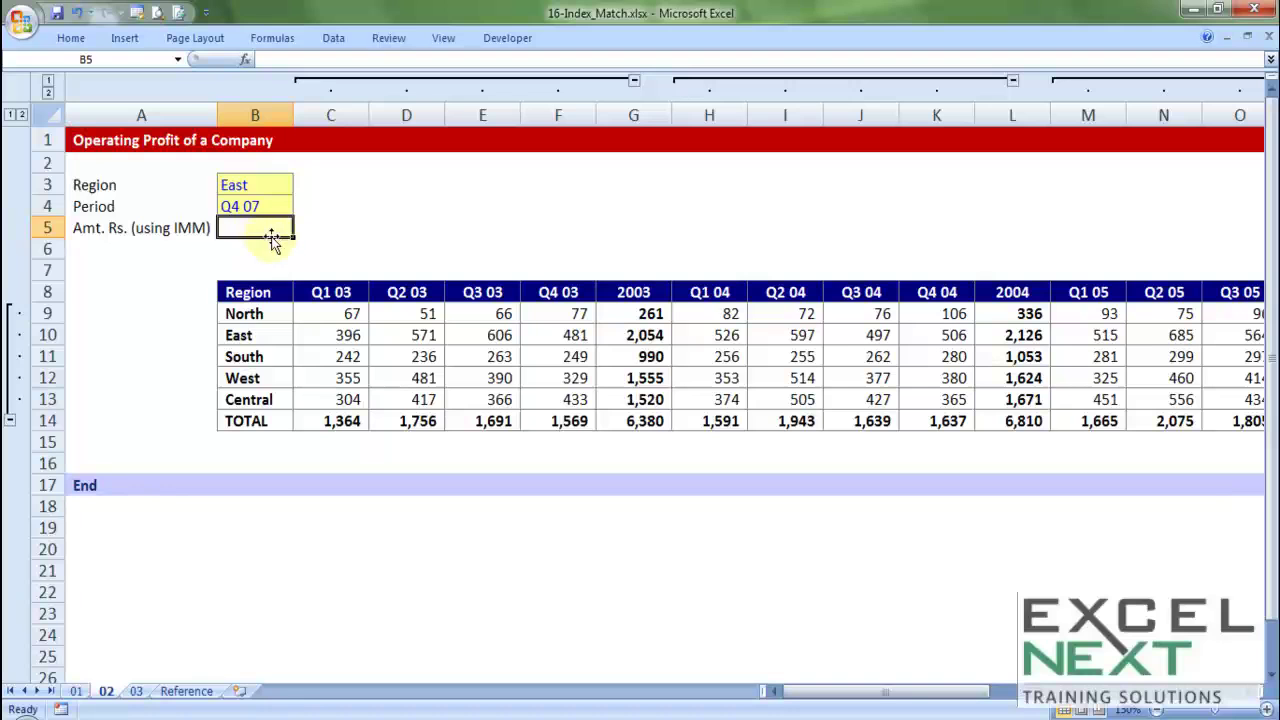
pyautogui.click(182, 696)
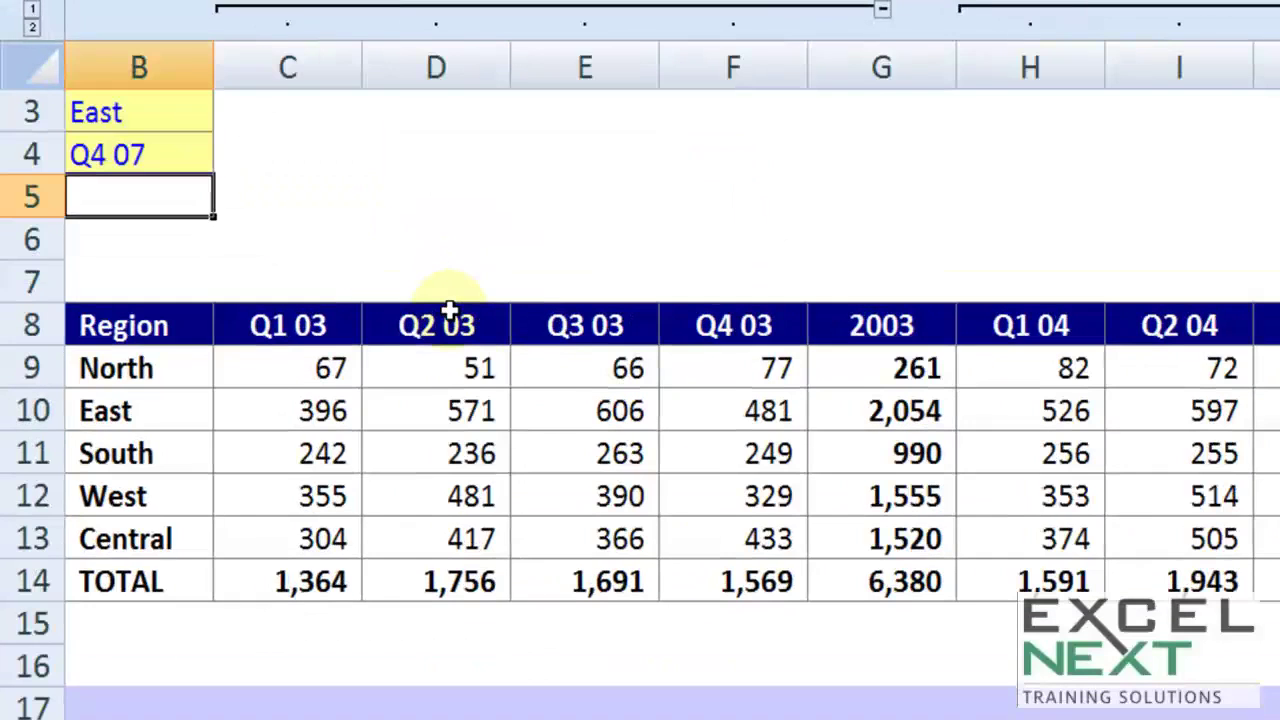
pyautogui.scroll(1, 731, 567)
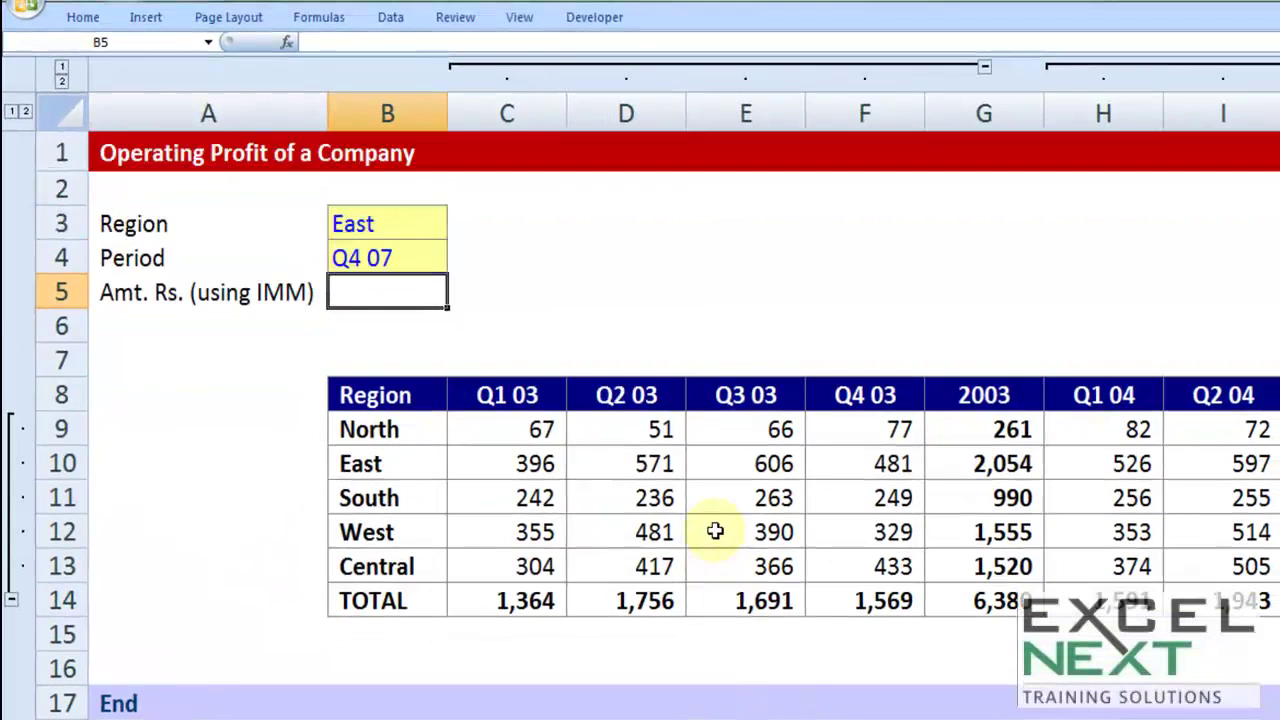
pyautogui.write('=inde')
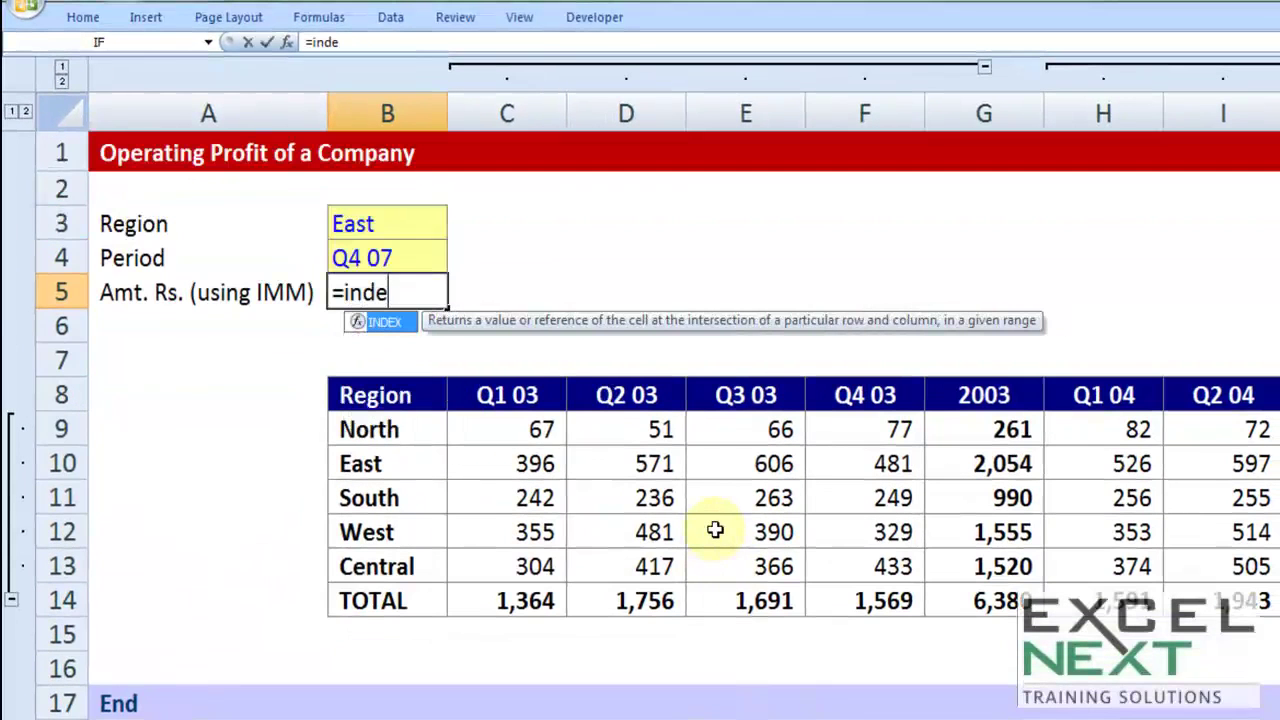
pyautogui.write('x')
pyautogui.press('Tab')
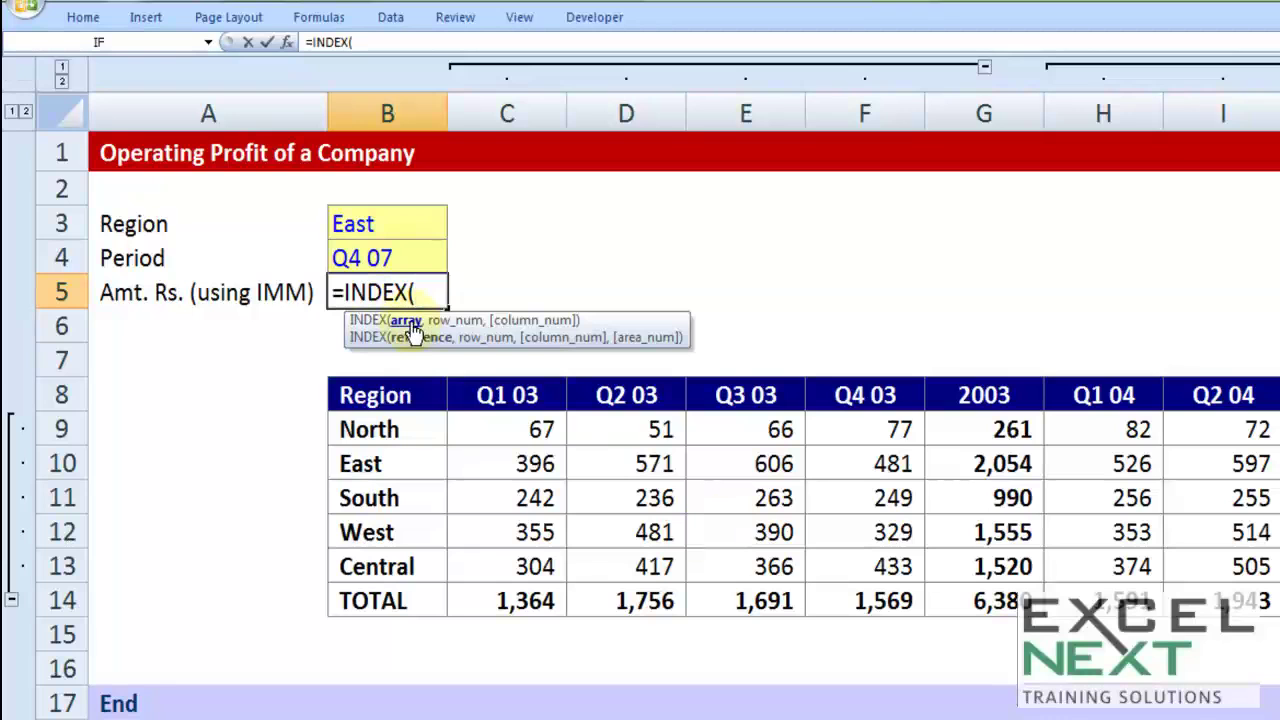
pyautogui.click(375, 393)
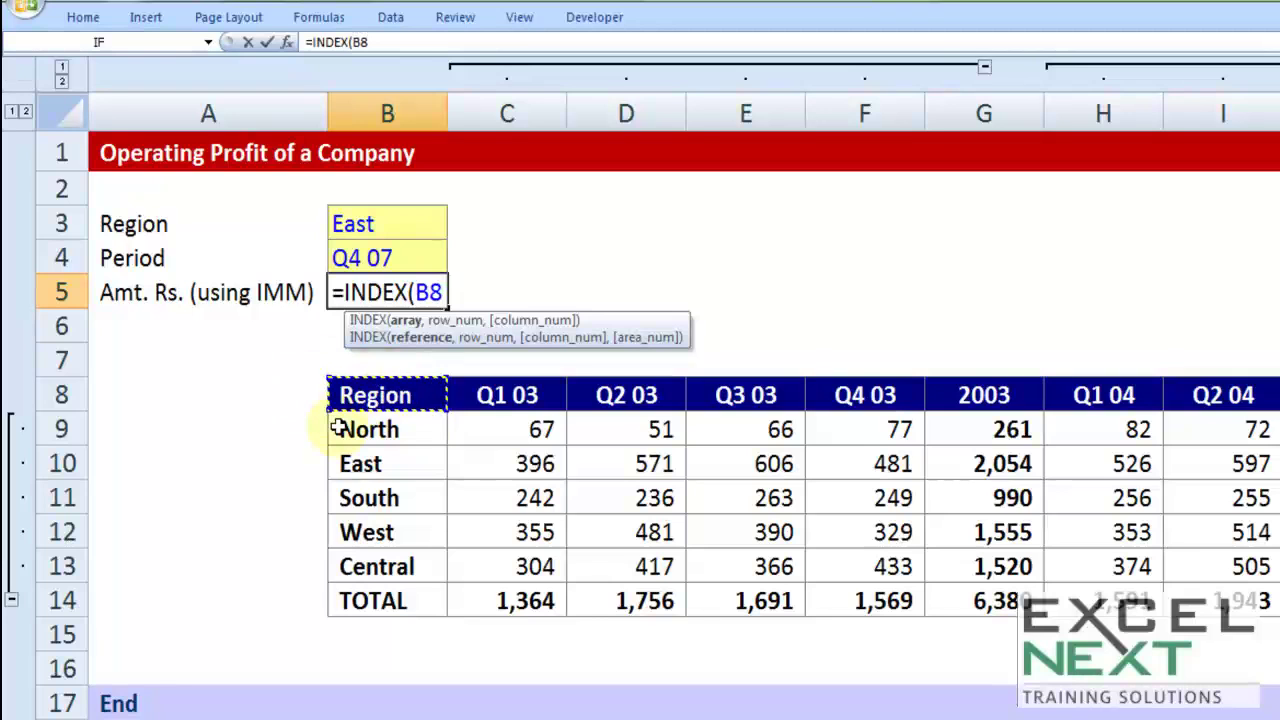
pyautogui.hotkey('ctrl', 'shift', 'Down')
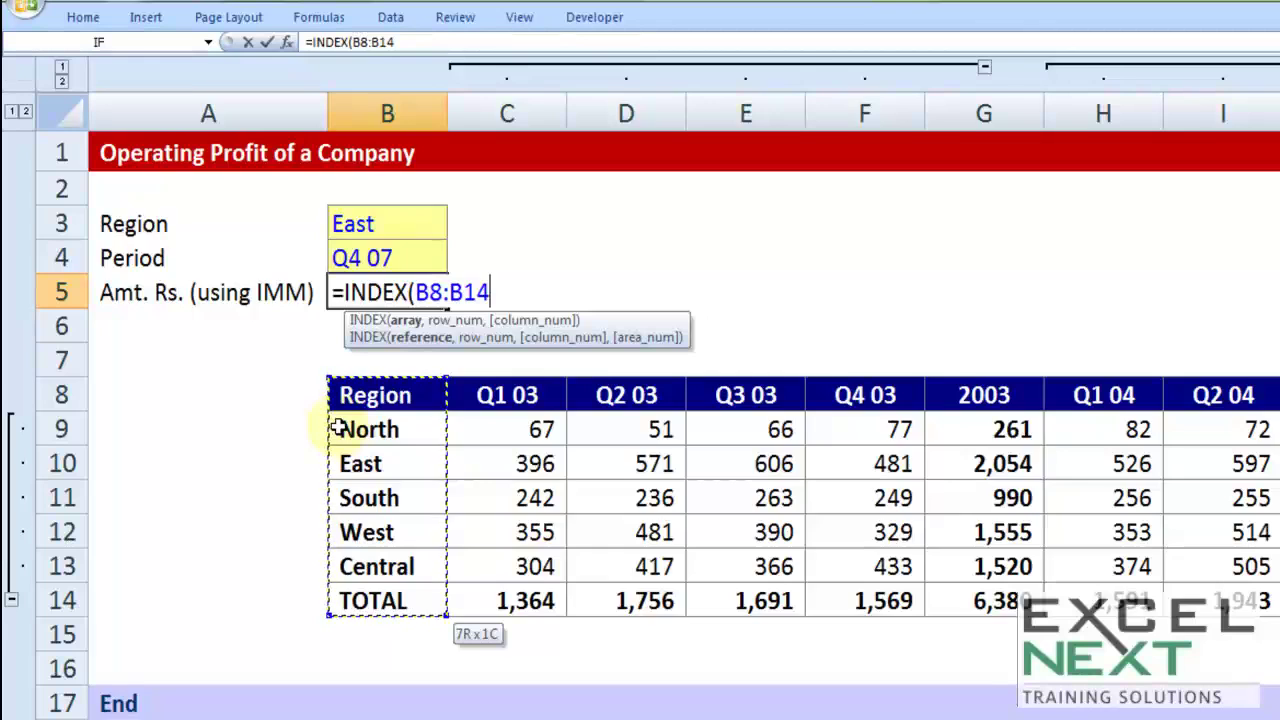
pyautogui.hotkey('ctrl', 'shift', 'Right')
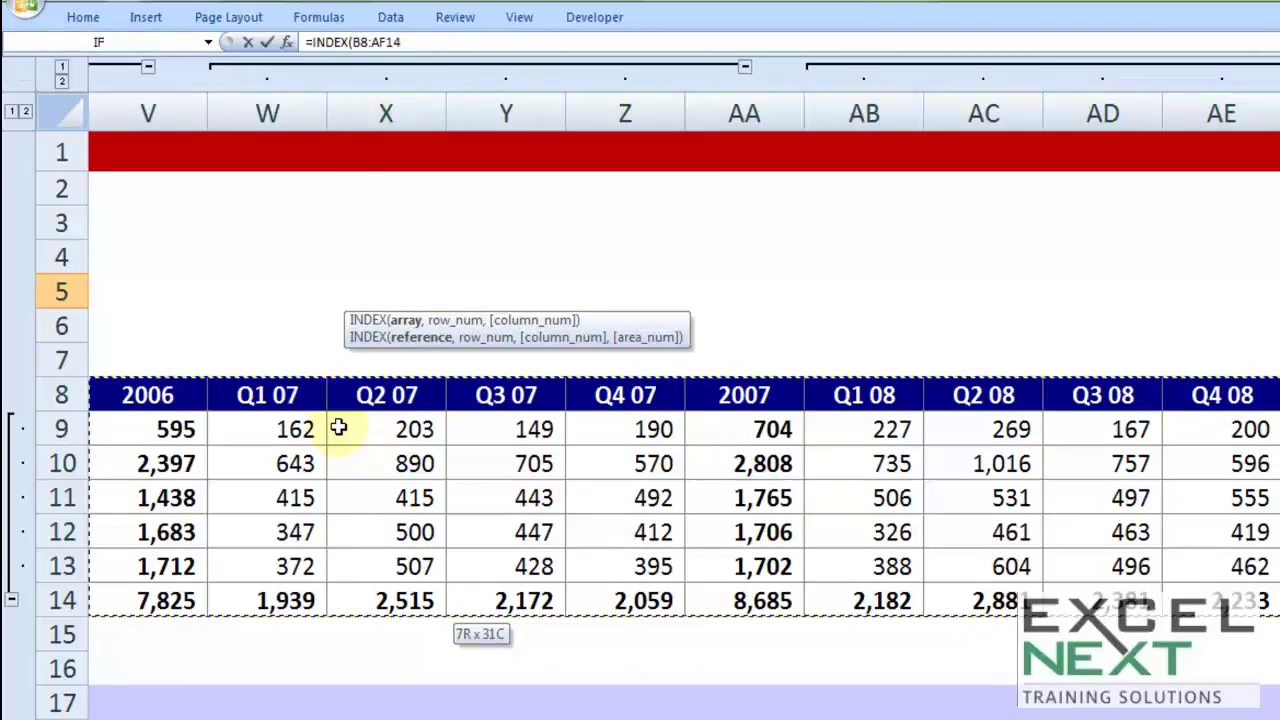
pyautogui.press('F4')
pyautogui.write(',')
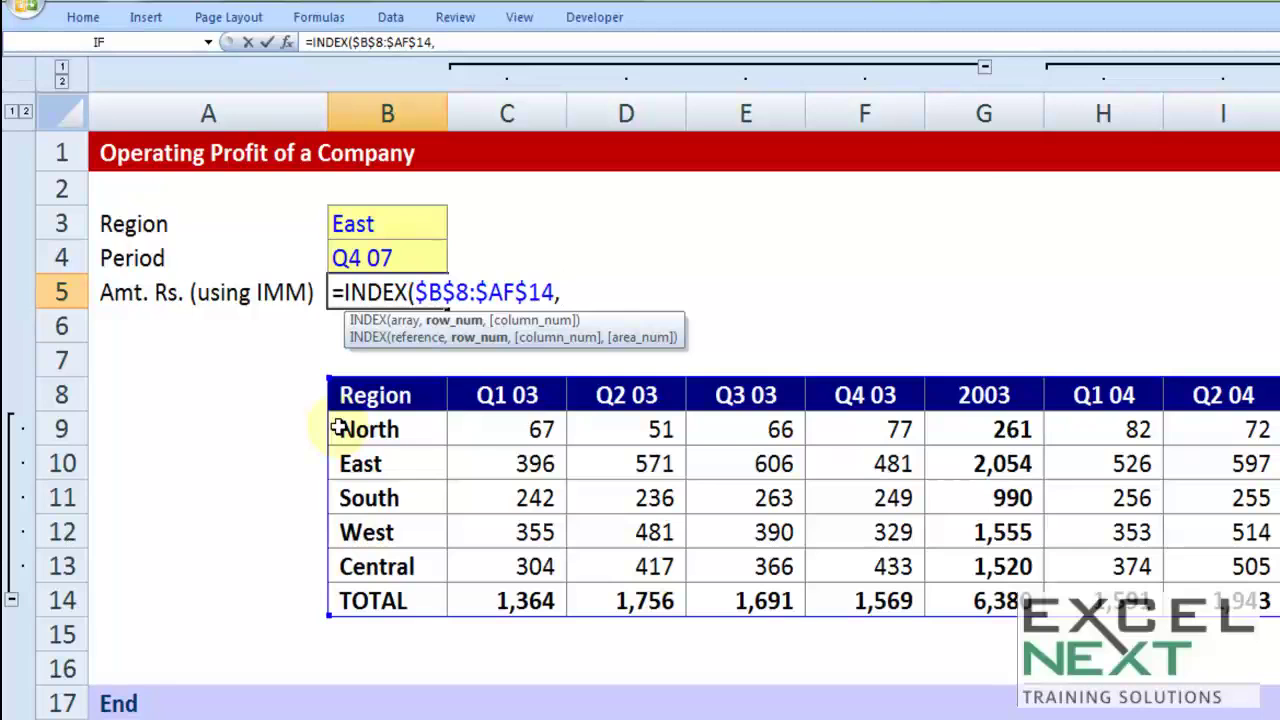
# Step: Add MATCH(B3,$B$8:$B$14,0) as the row number argument of the INDEX formula
pyautogui.write('match')
pyautogui.press('Tab')
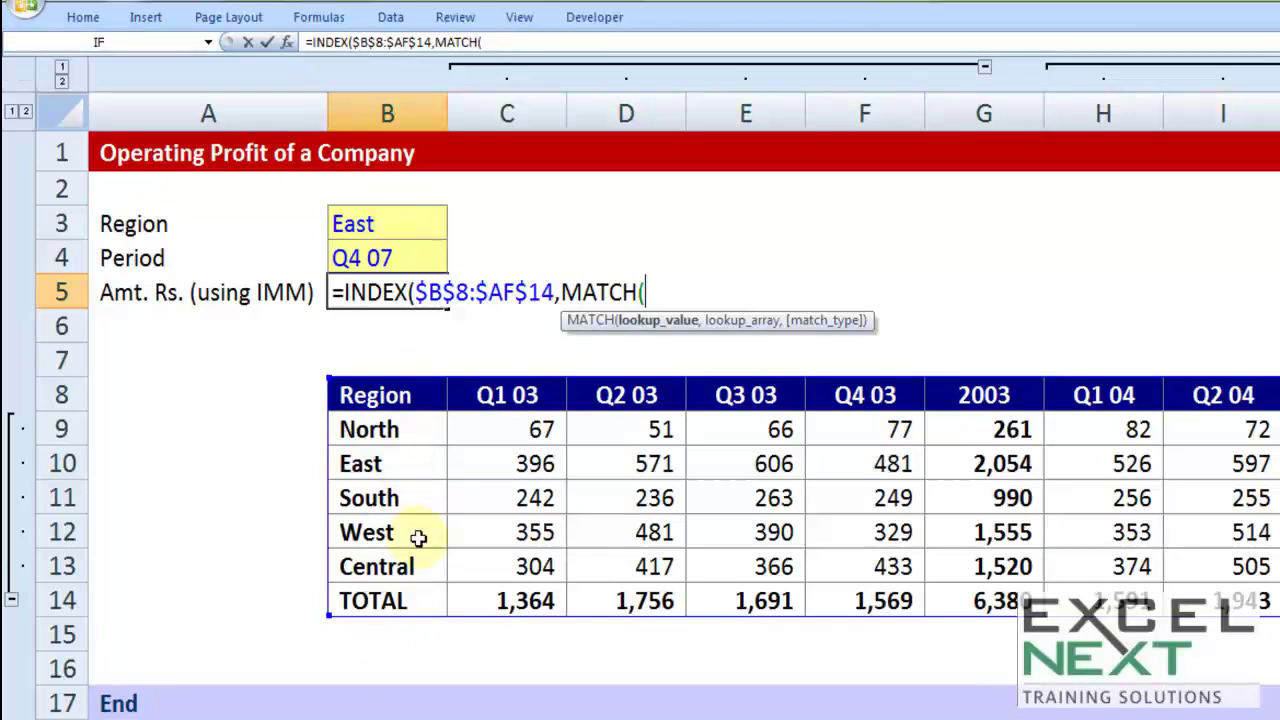
pyautogui.click(423, 229)
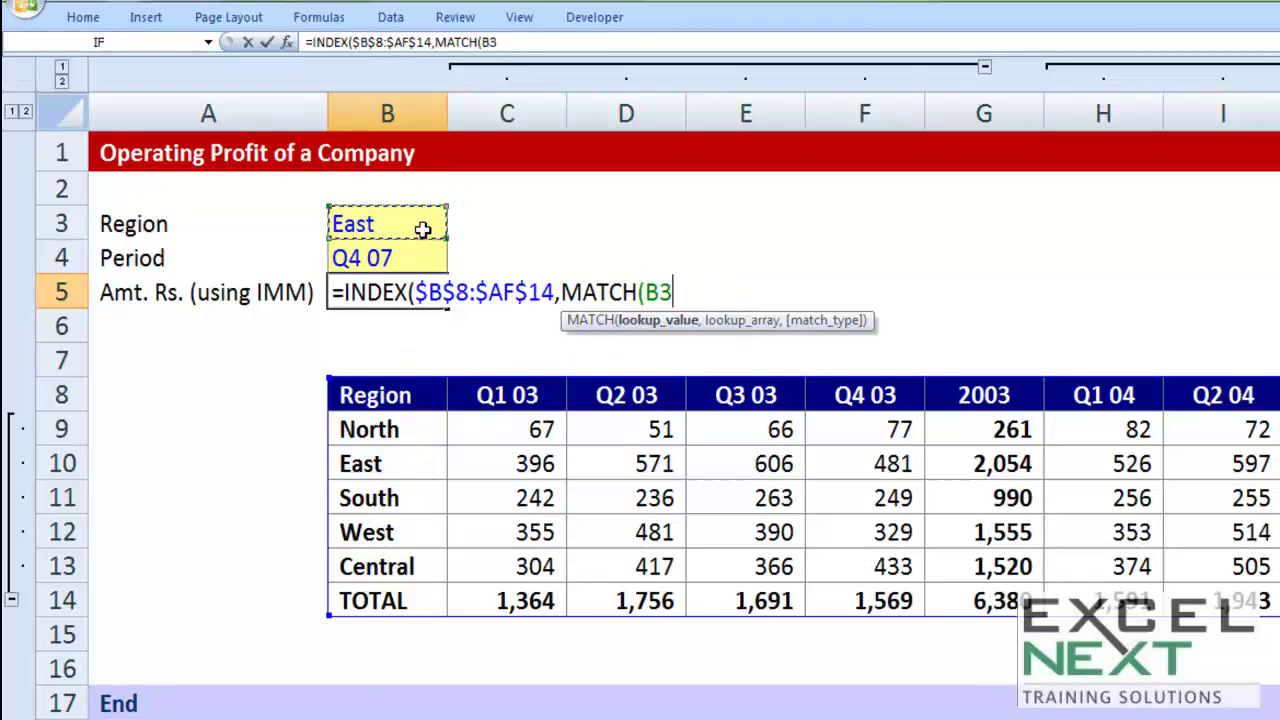
pyautogui.write(',')
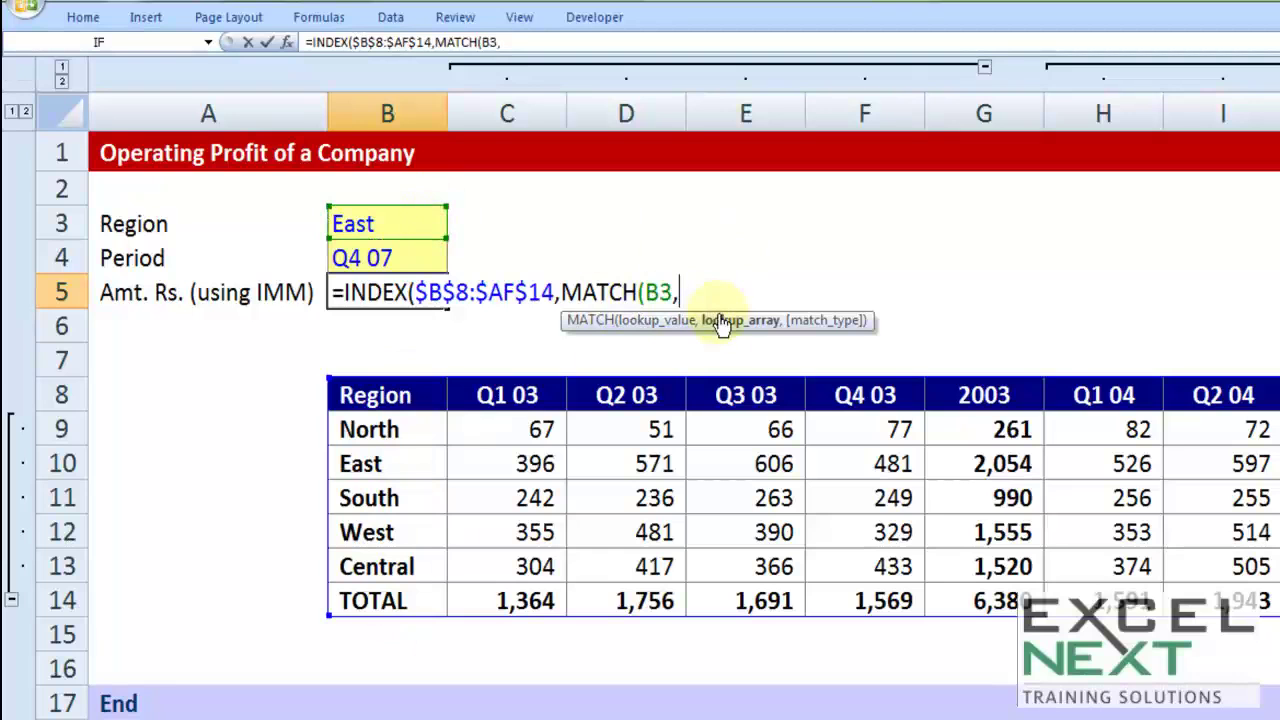
pyautogui.moveTo(380, 396); pyautogui.dragTo(385, 600)
pyautogui.click(392, 430)
pyautogui.moveTo(395, 430); pyautogui.dragTo(393, 610)
pyautogui.moveTo(410, 396); pyautogui.dragTo(386, 608)
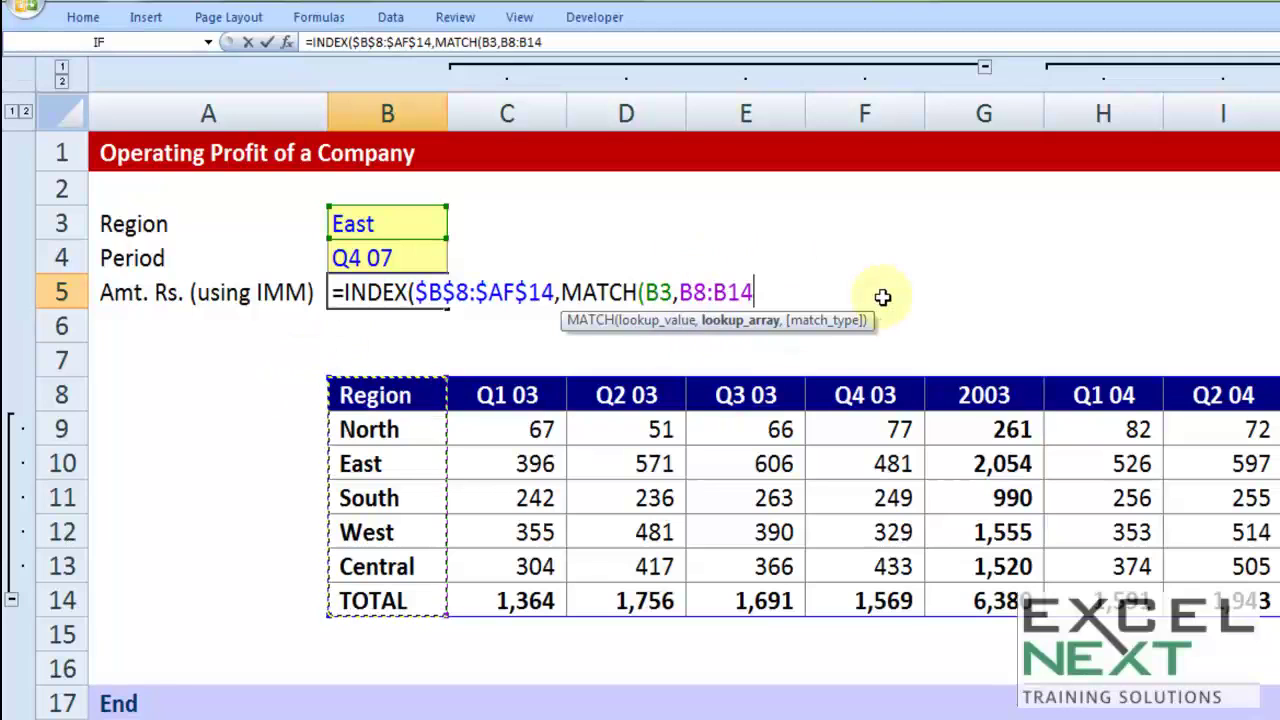
pyautogui.press('F4')
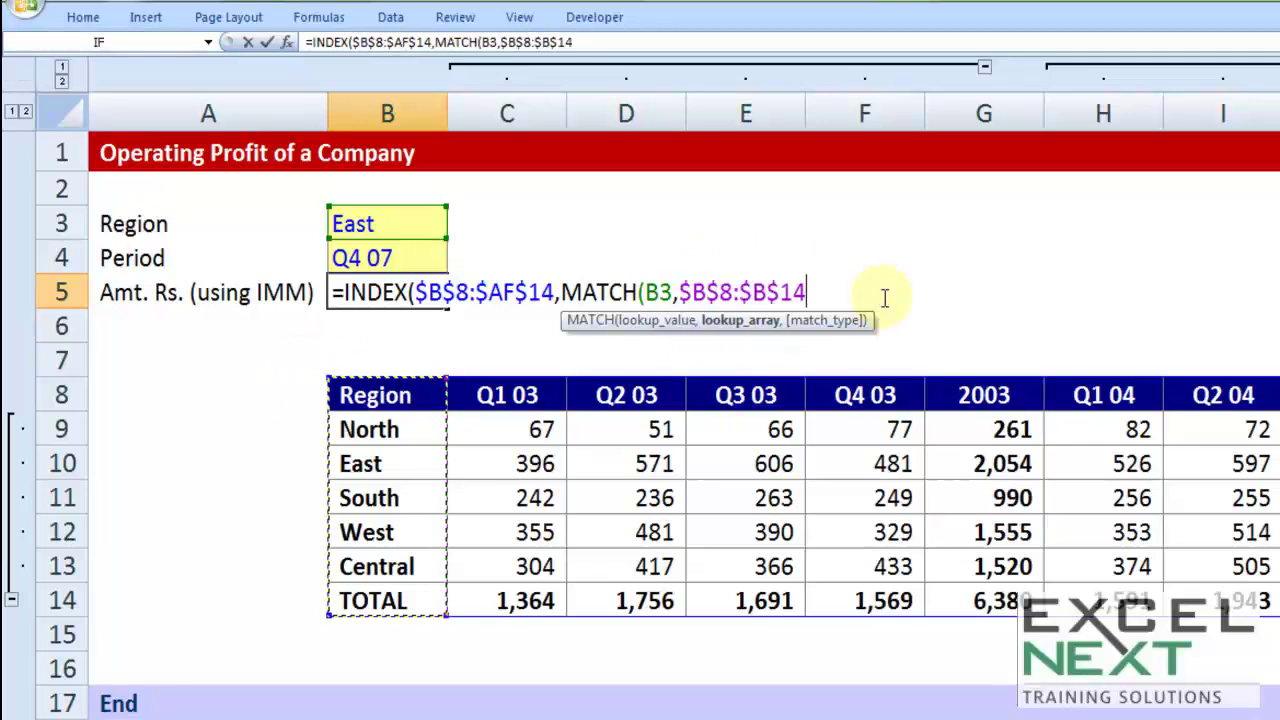
pyautogui.write(',0)')
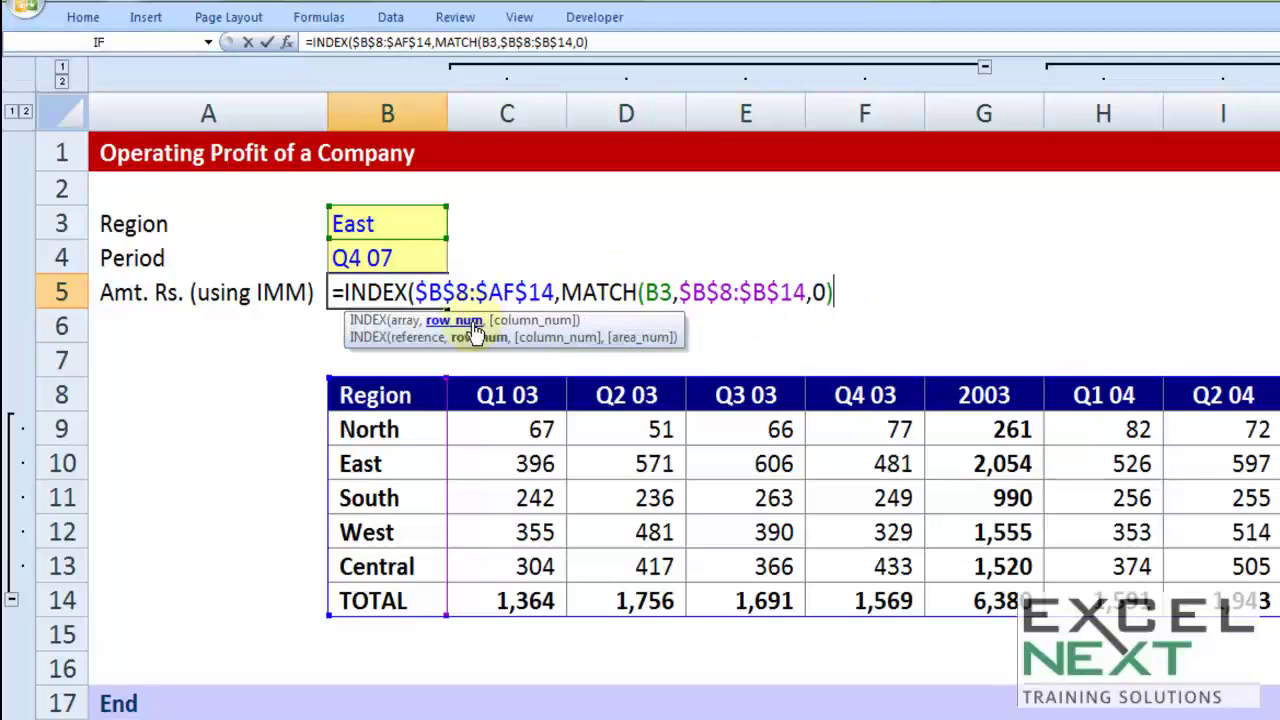
# Step: Add MATCH(B4,$B$8:$AF$8,0) as the column number argument and complete the INDEX formula in B5
pyautogui.write(',matc')
pyautogui.press('Tab')
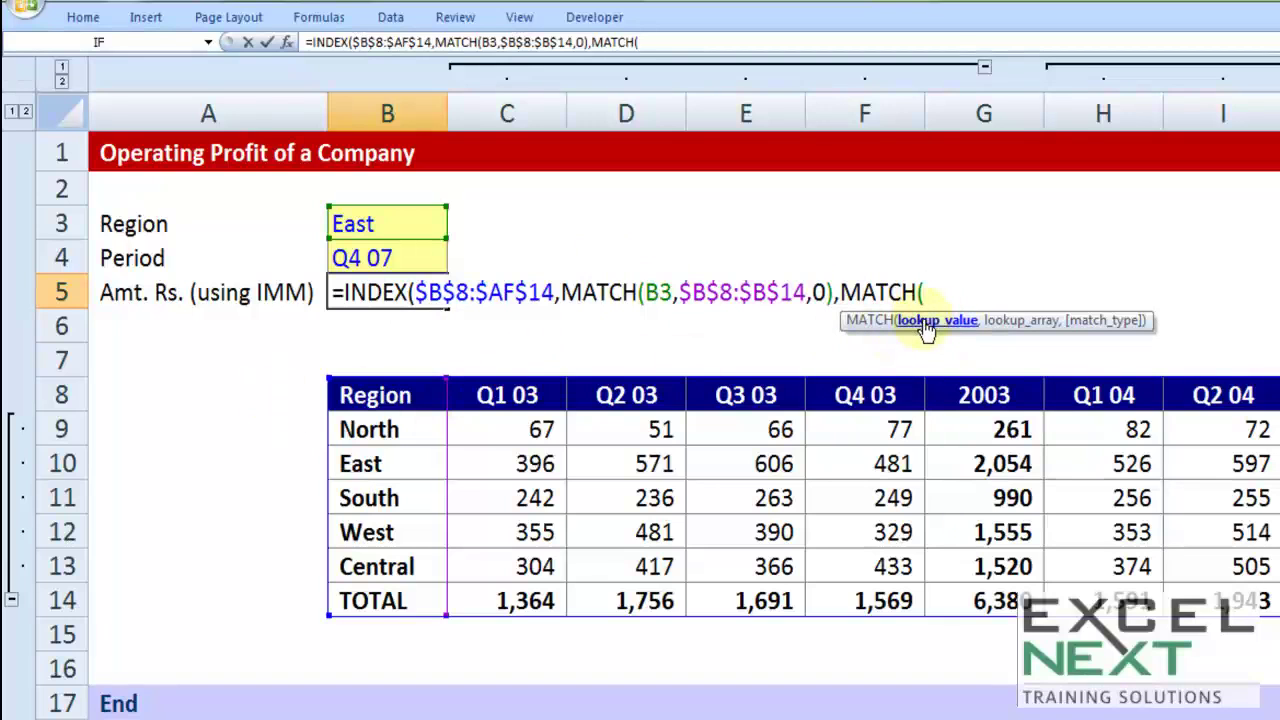
pyautogui.click(390, 252)
pyautogui.write(',')
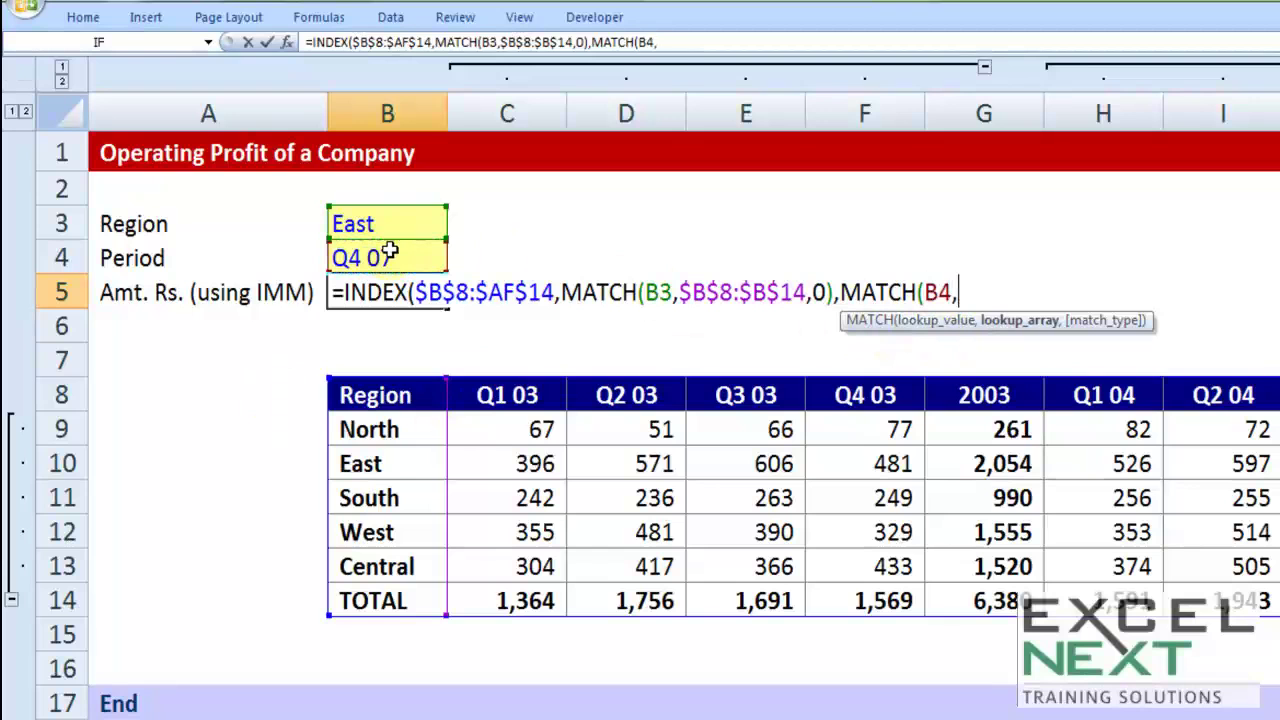
pyautogui.click(393, 396)
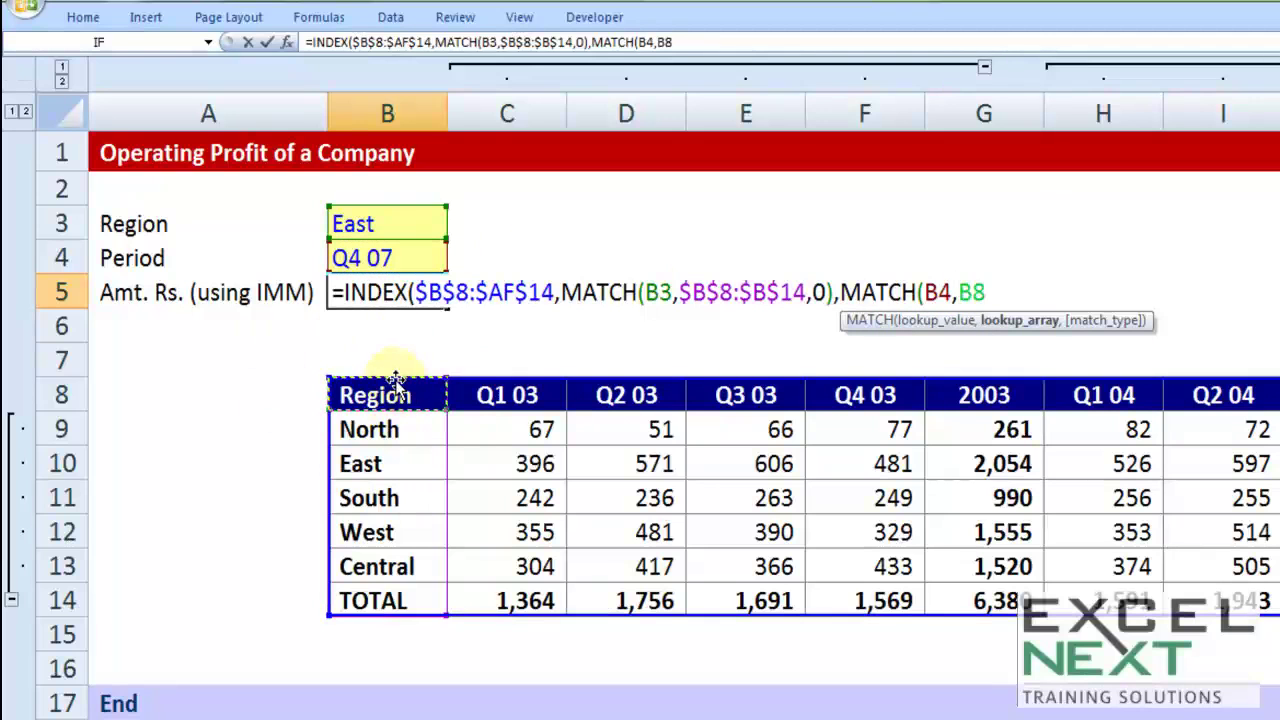
pyautogui.hotkey('ctrl', 'shift', 'Right')
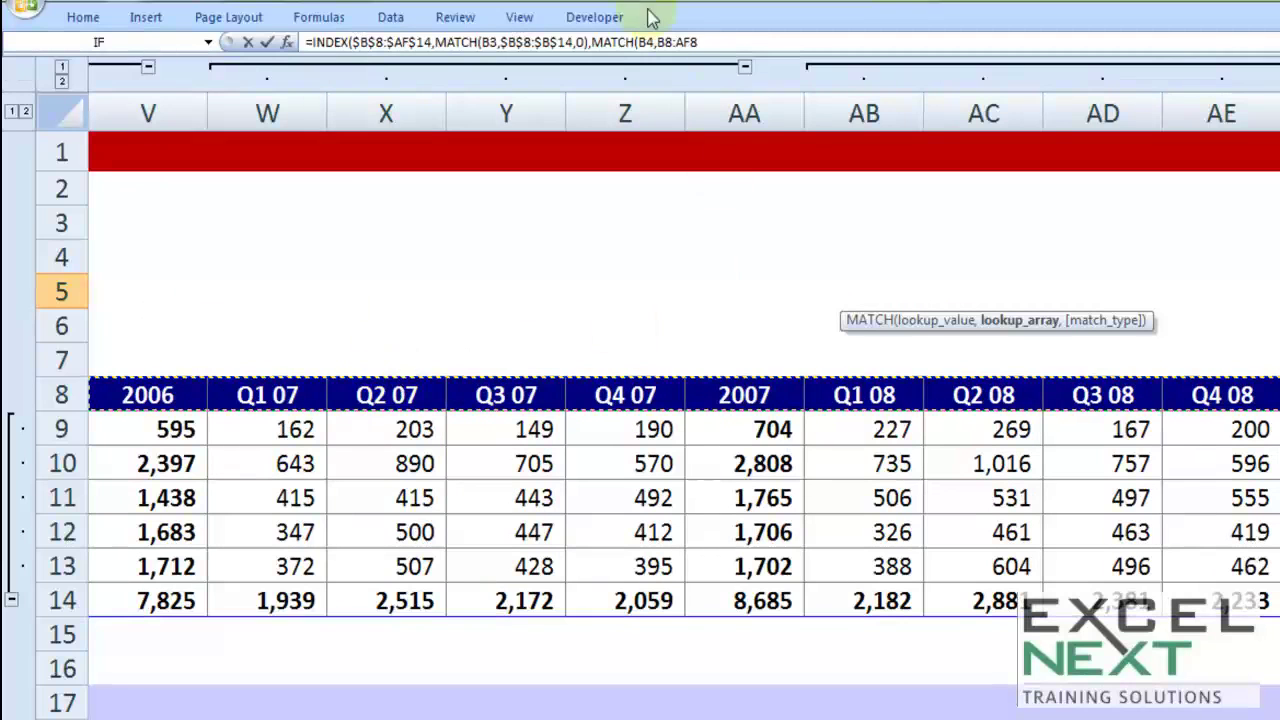
pyautogui.press('F4')
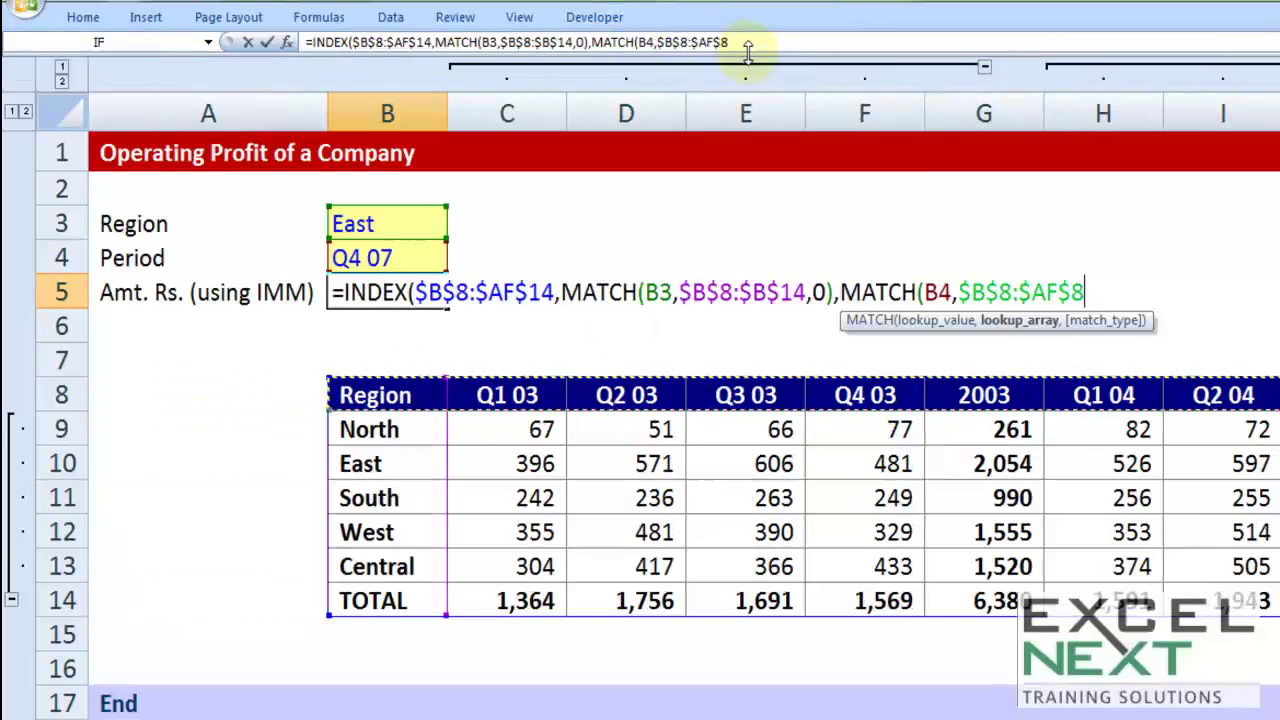
pyautogui.write(',0')
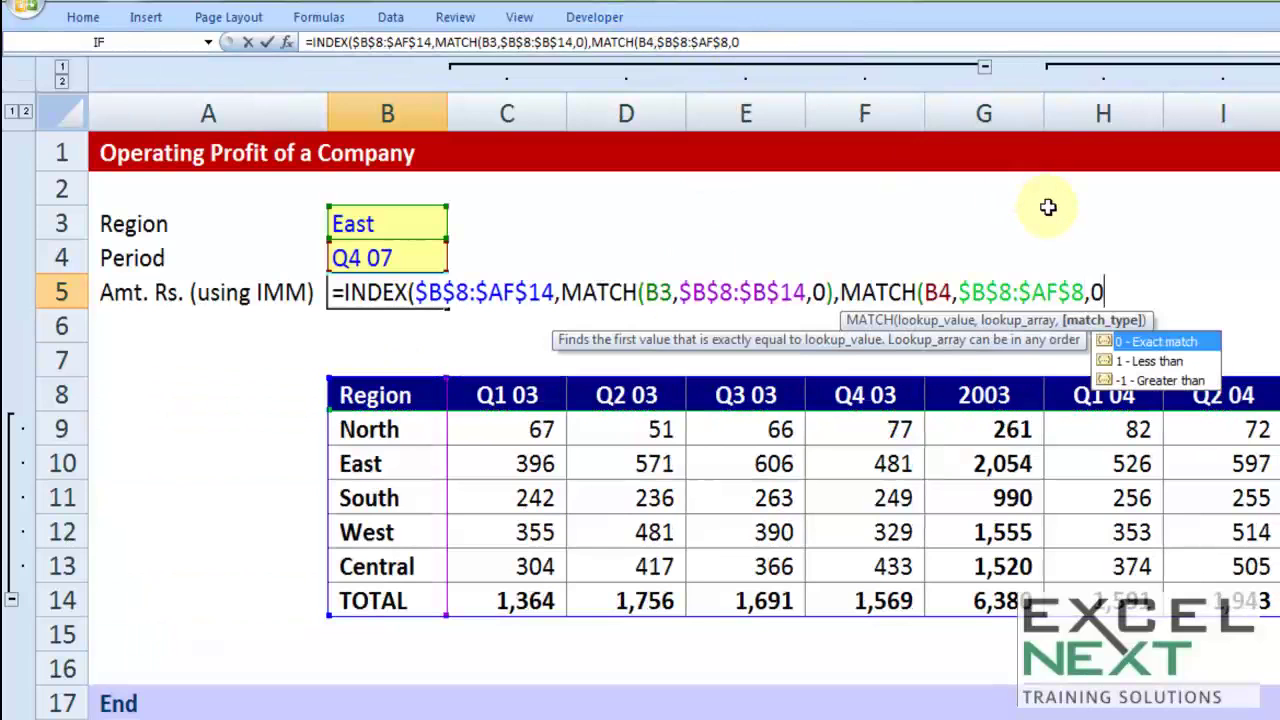
pyautogui.write('))')
pyautogui.press('Return')
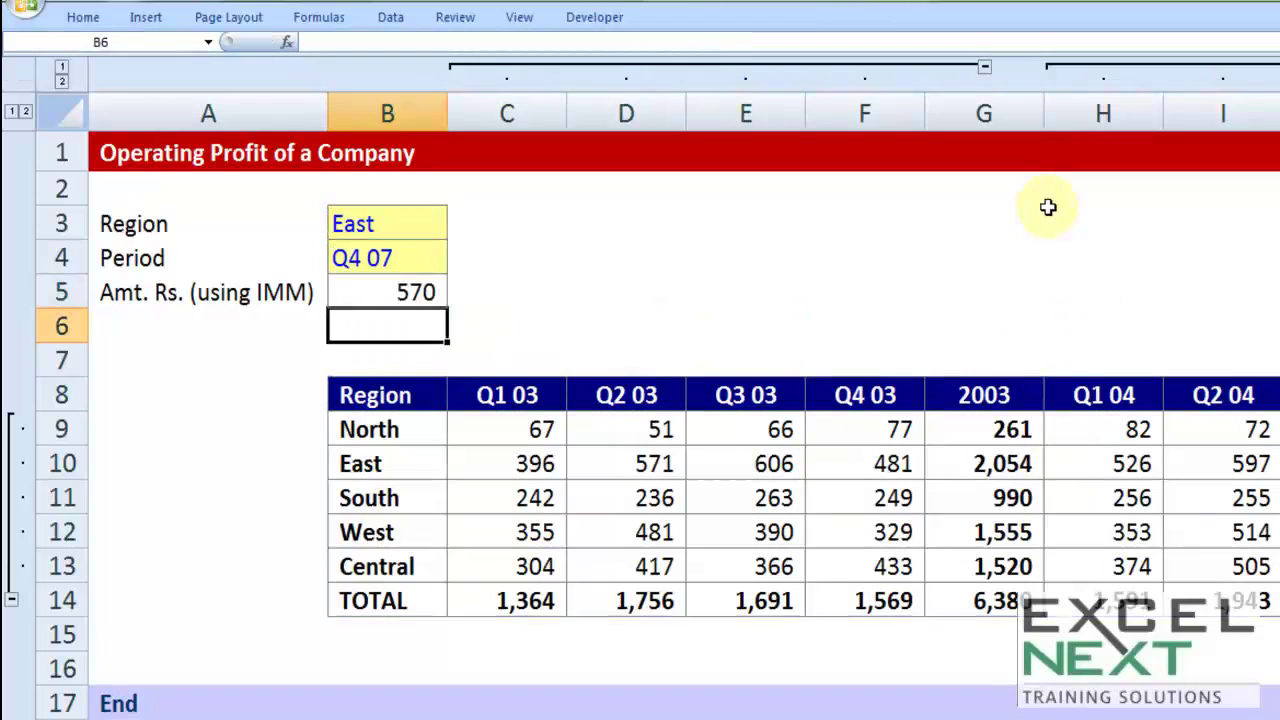
# Step: Change the period in B4 to Q2 08
pyautogui.click(365, 248)
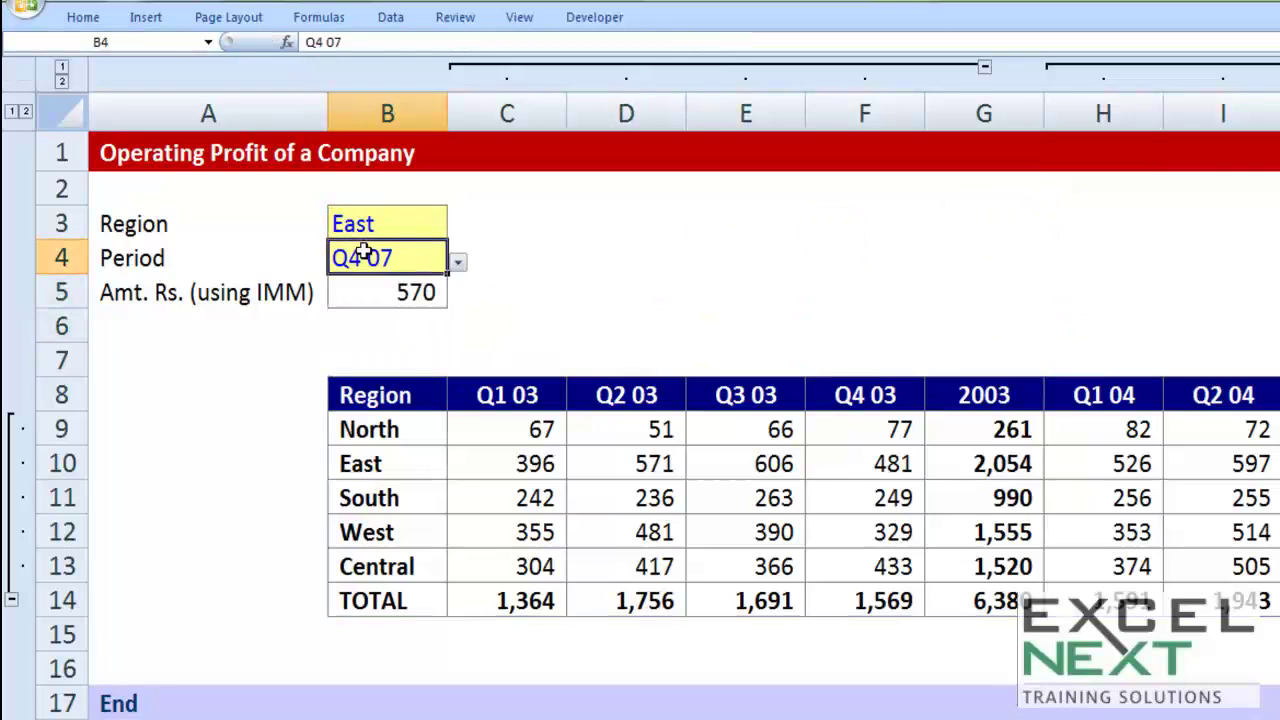
pyautogui.click(467, 258)
pyautogui.click(456, 263)
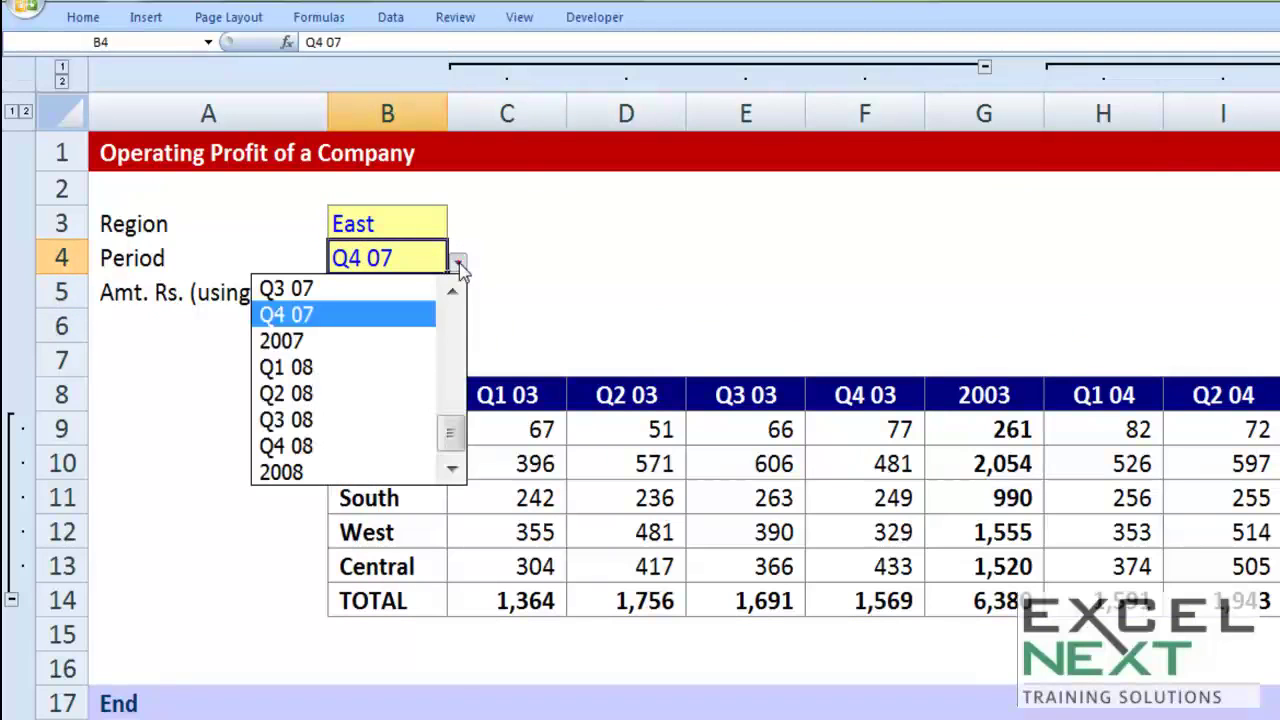
pyautogui.click(365, 390)
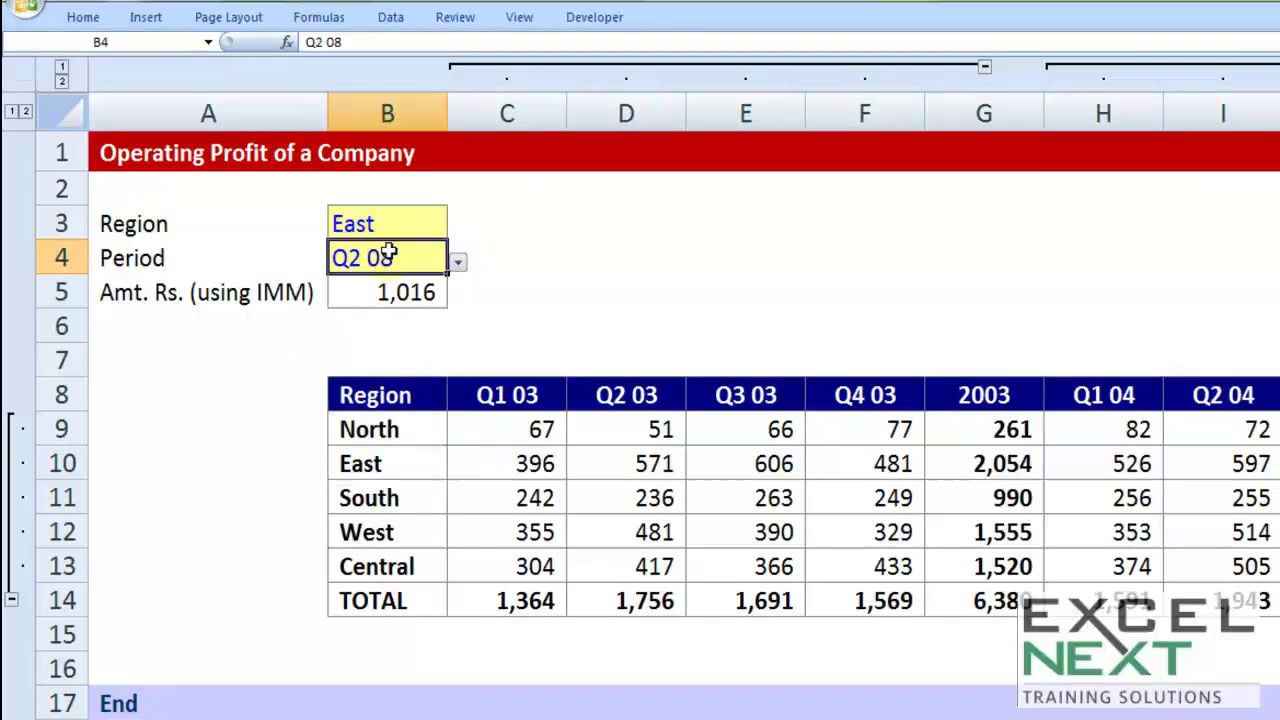